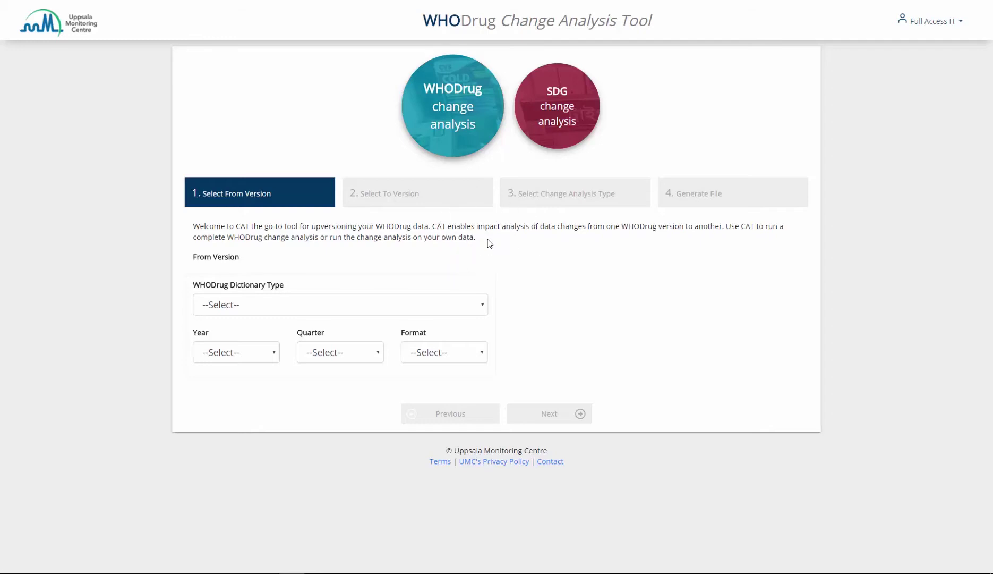
# Step: Set the From version to WHODrug Enhanced including Herbals, 2015, March 1, B2 and continue
pyautogui.click(340, 302)
pyautogui.click(333, 356)
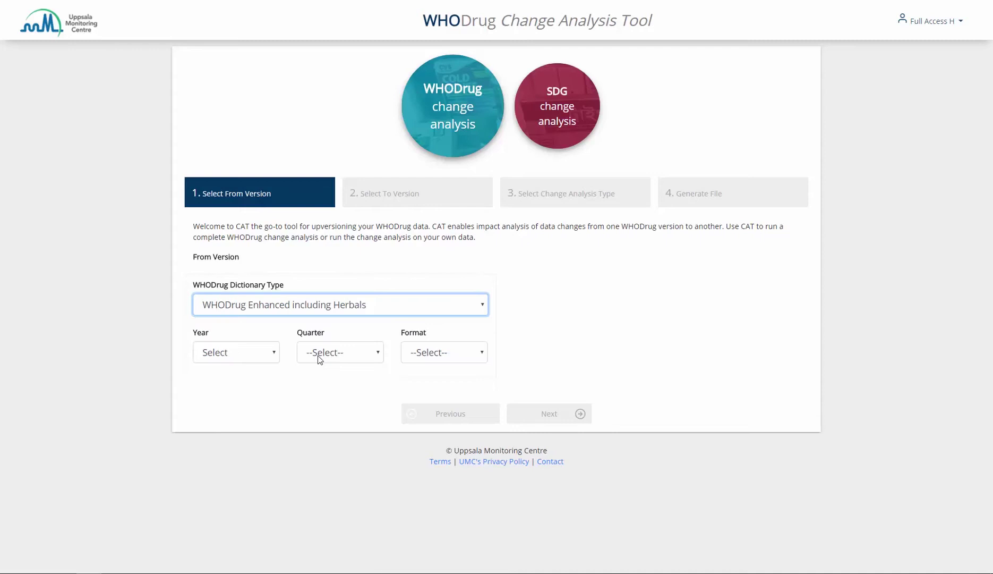
pyautogui.click(257, 354)
pyautogui.click(257, 282)
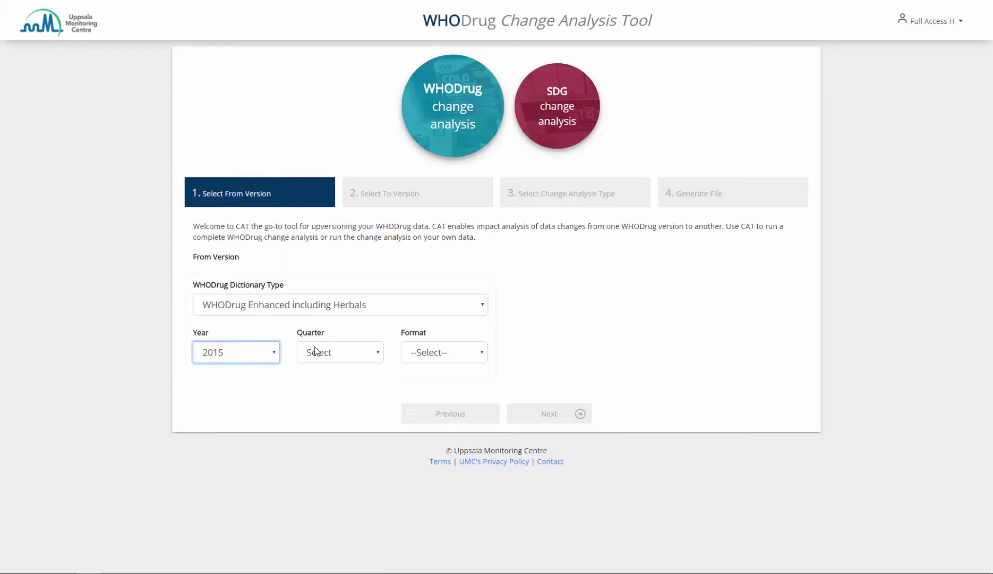
pyautogui.click(316, 351)
pyautogui.click(353, 388)
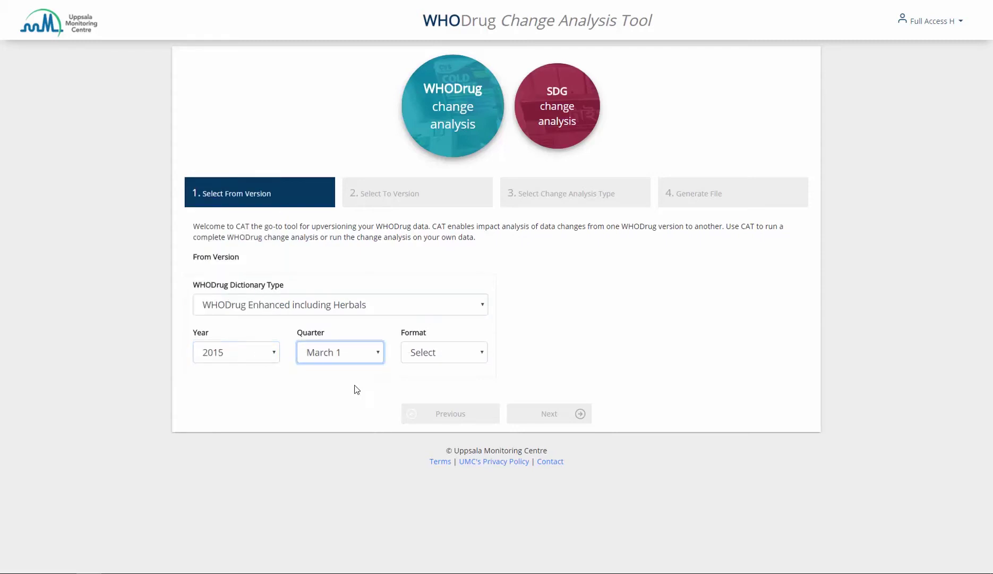
pyautogui.click(432, 357)
pyautogui.click(424, 391)
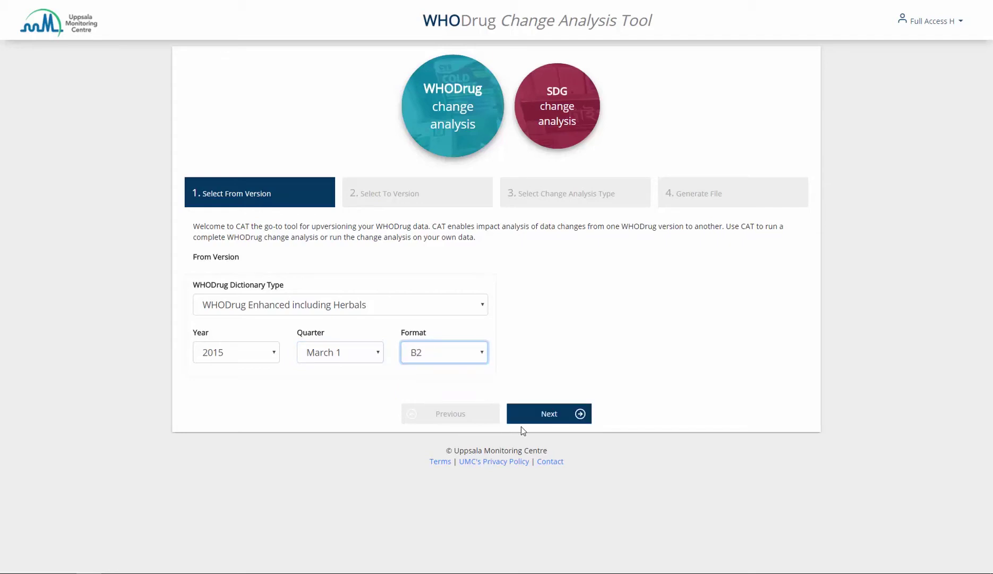
pyautogui.click(543, 417)
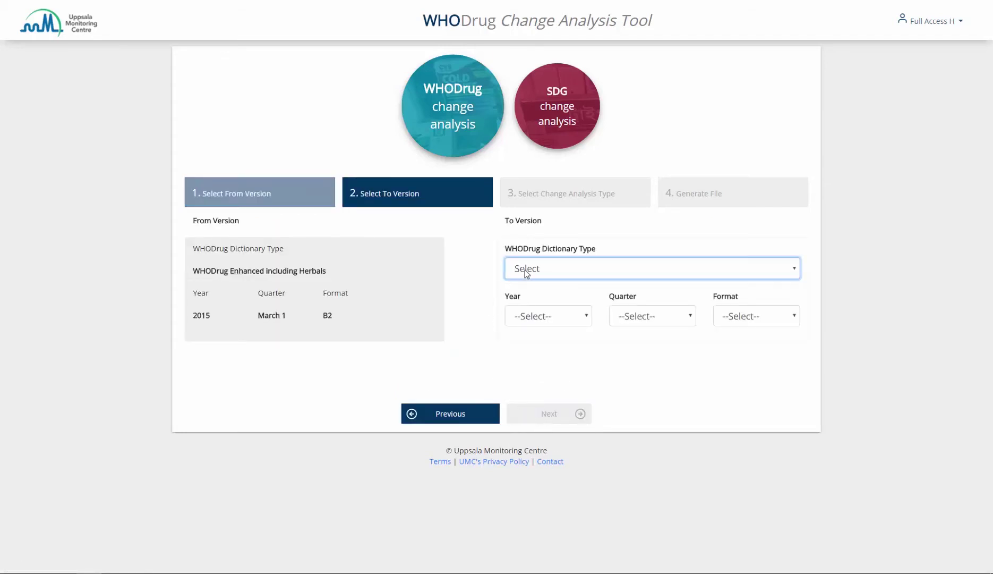
# Step: Set the To version to WHODrug Enhanced including Herbals, 2016, March 1, B2 and continue
pyautogui.click(545, 268)
pyautogui.click(547, 302)
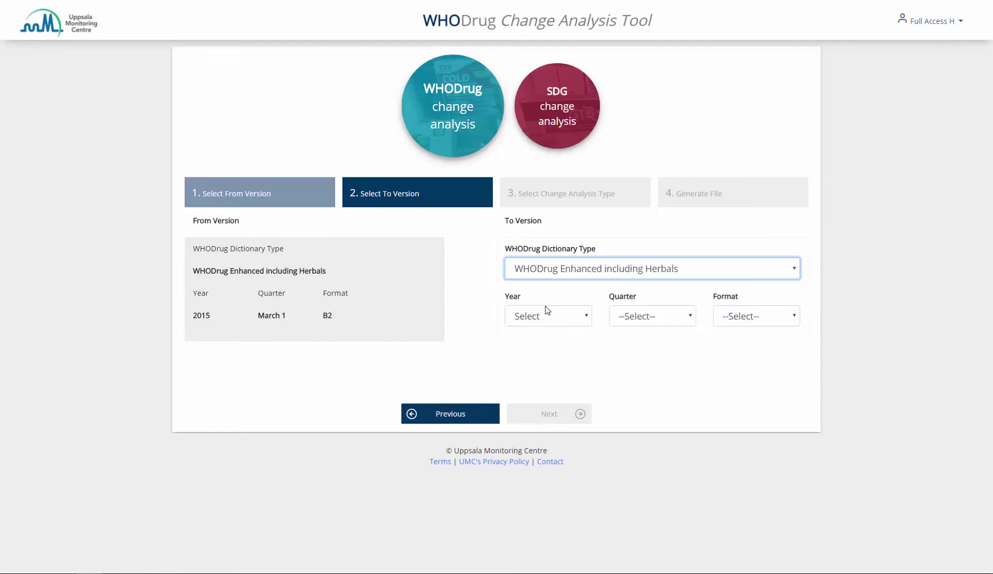
pyautogui.click(528, 317)
pyautogui.click(529, 367)
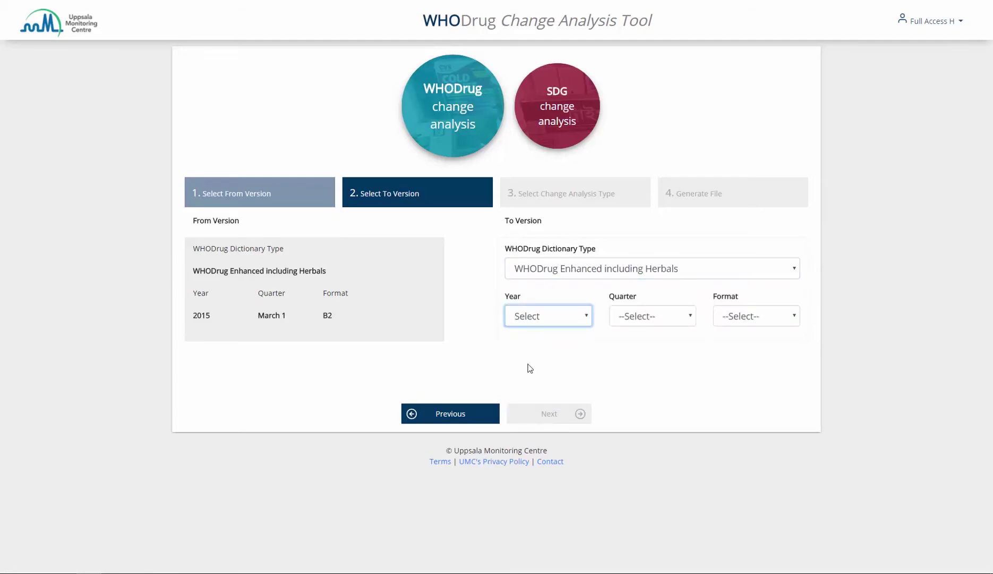
pyautogui.click(627, 321)
pyautogui.click(629, 352)
pyautogui.click(719, 317)
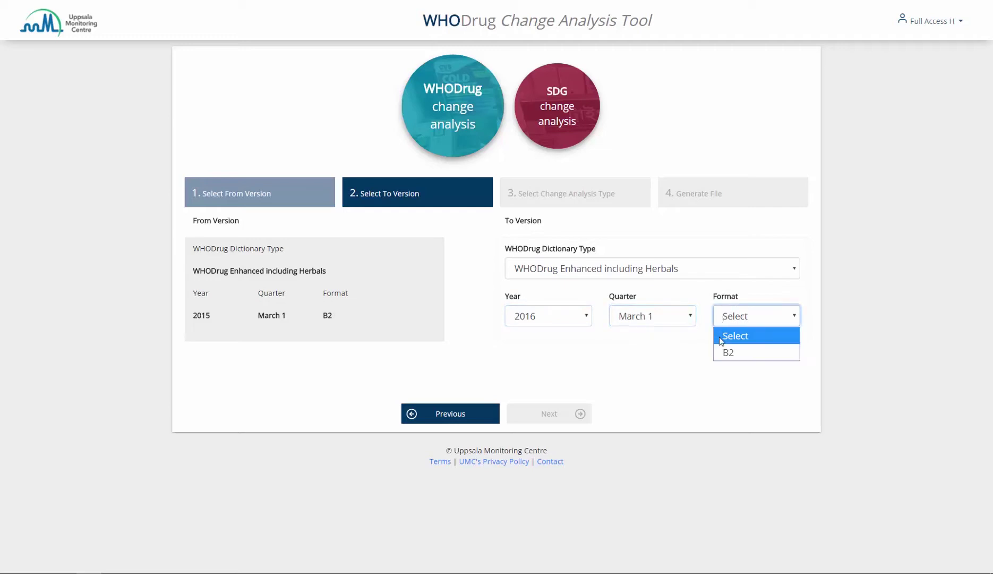
pyautogui.click(720, 351)
pyautogui.click(557, 413)
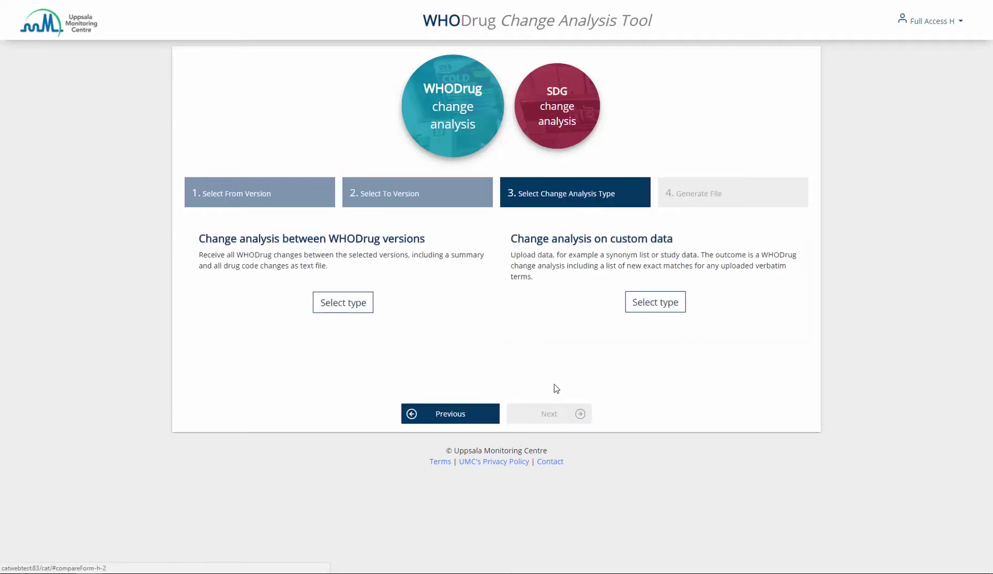
# Step: Choose change analysis between WHODrug versions and run the analysis
pyautogui.click(434, 241)
pyautogui.click(434, 242)
pyautogui.click(347, 306)
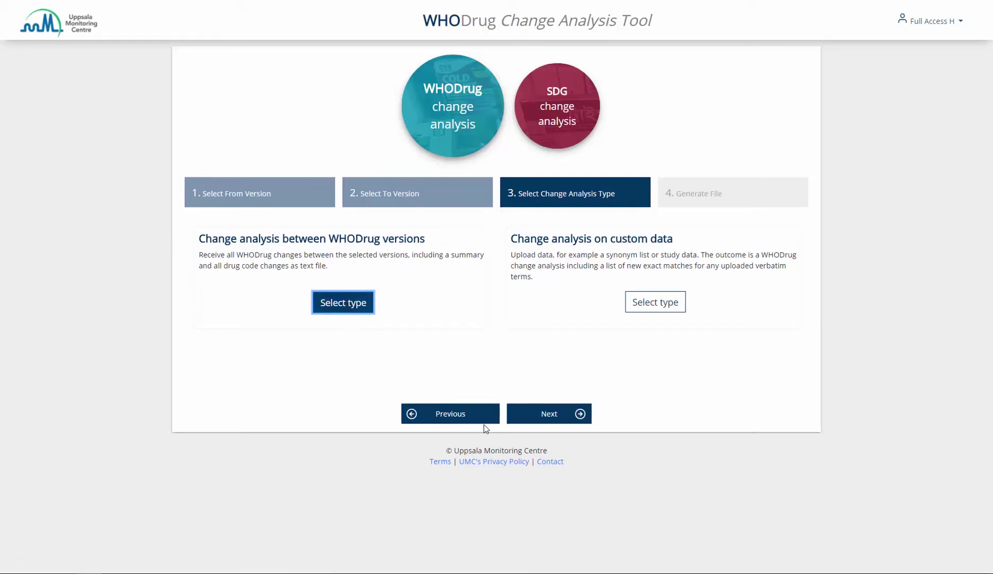
pyautogui.click(541, 417)
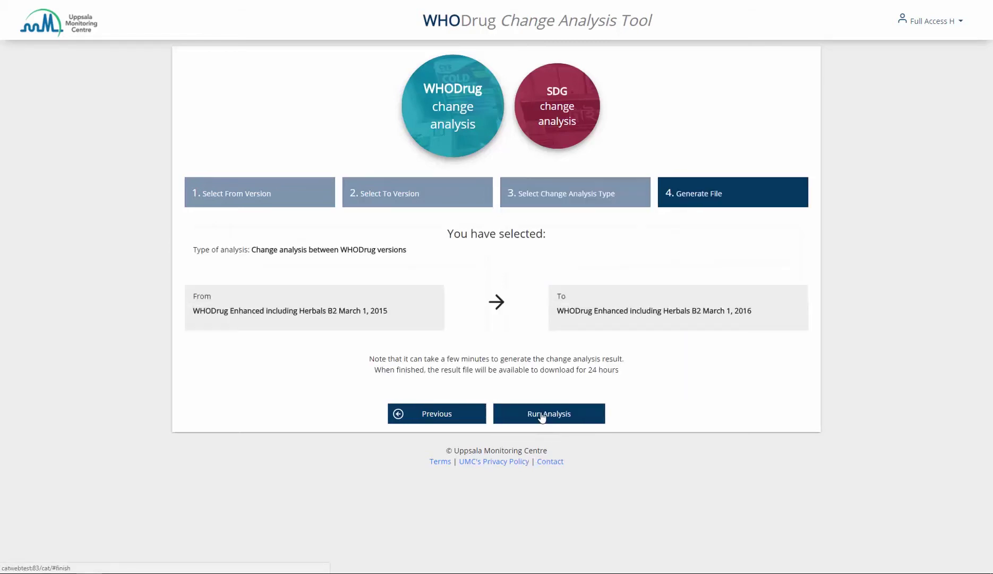
pyautogui.click(542, 418)
pyautogui.click(542, 417)
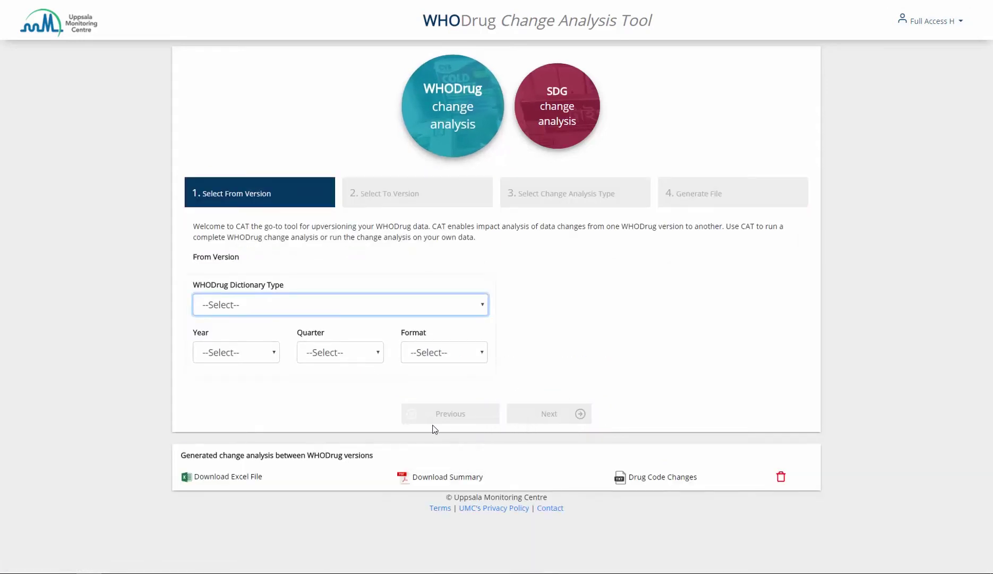
# Step: Download the analysis result as an Excel file
pyautogui.click(170, 453)
pyautogui.click(171, 455)
pyautogui.click(229, 479)
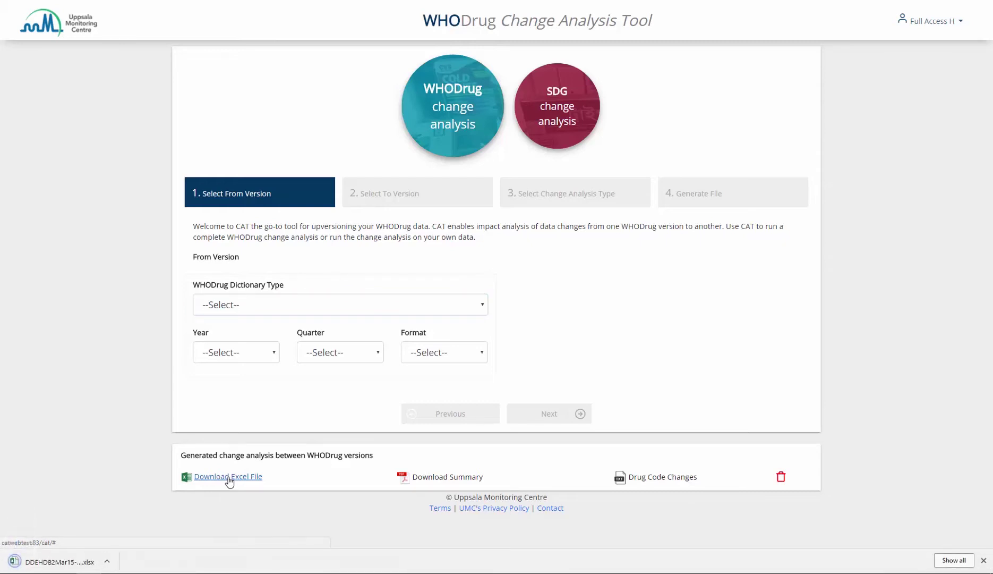
# Step: Open the downloaded all-changes workbook from the download shelf
pyautogui.click(83, 562)
pyautogui.click(84, 562)
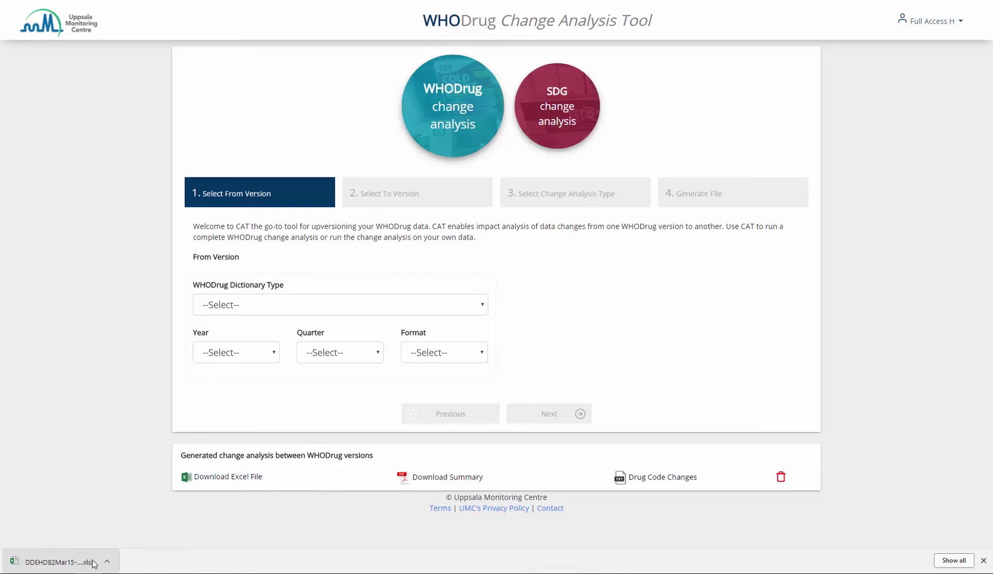
pyautogui.click(108, 562)
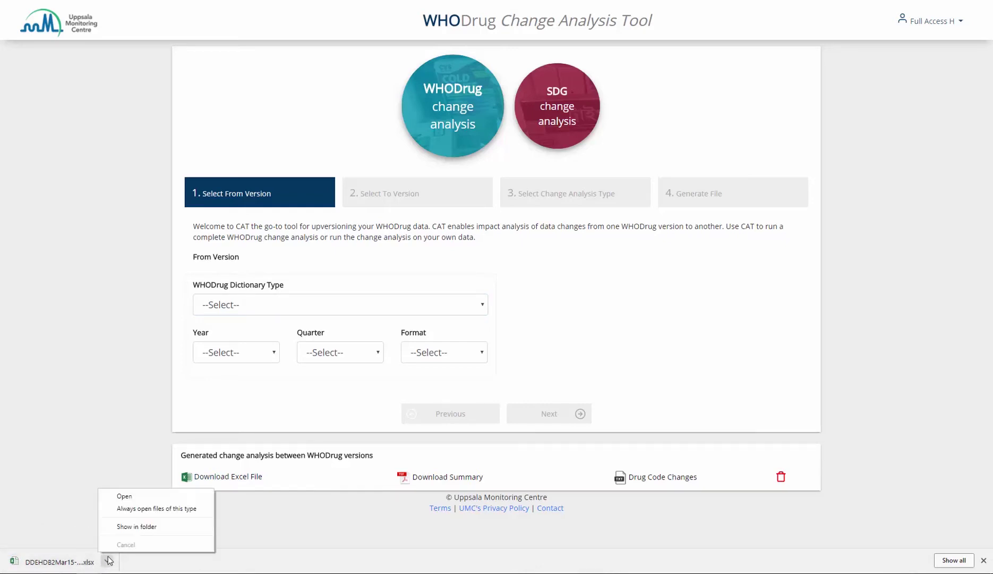
pyautogui.click(111, 499)
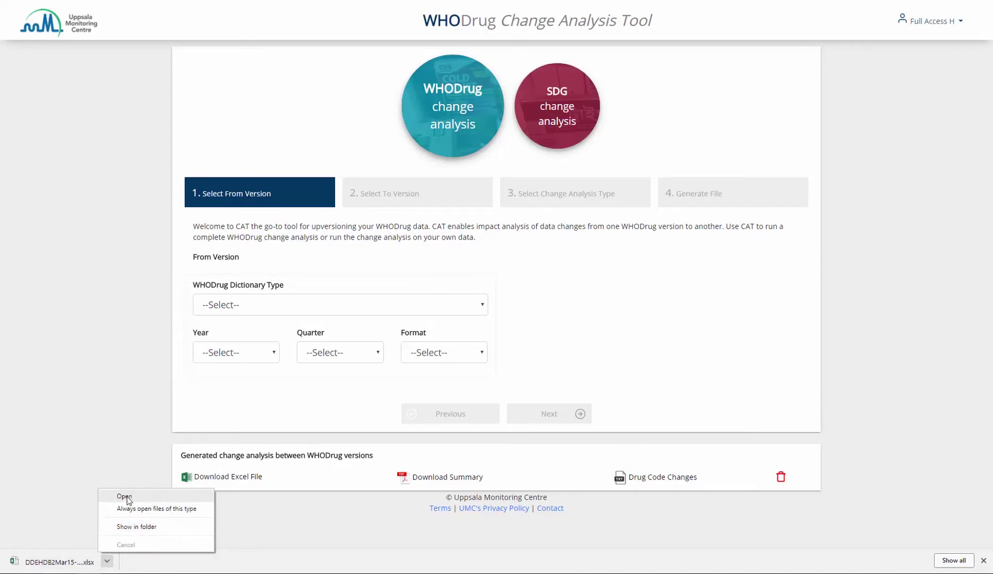
pyautogui.click(128, 496)
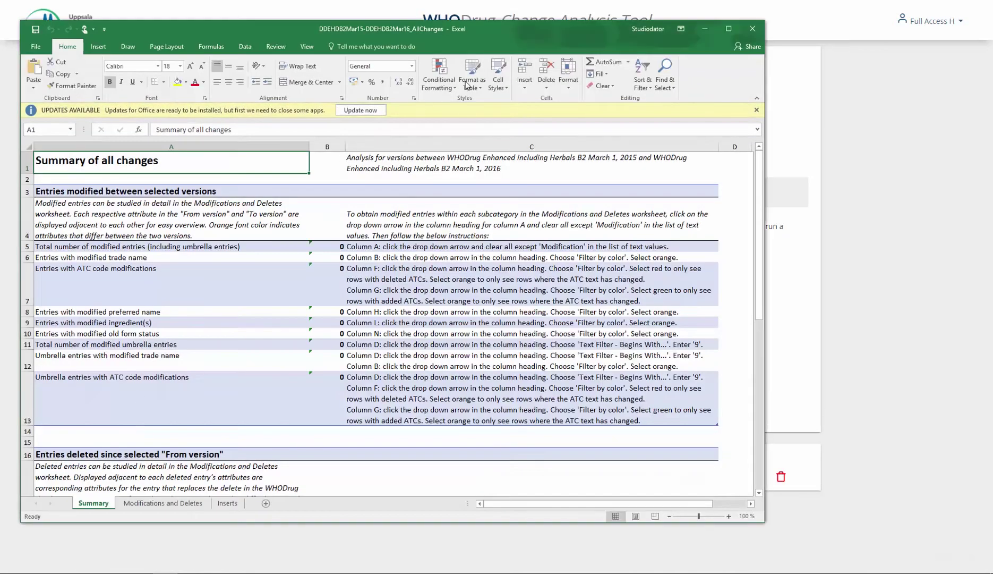
# Step: Dismiss the updates notice, maximize Excel, and review the Summary sheet's modified and deleted counts
pyautogui.click(757, 110)
pyautogui.click(727, 29)
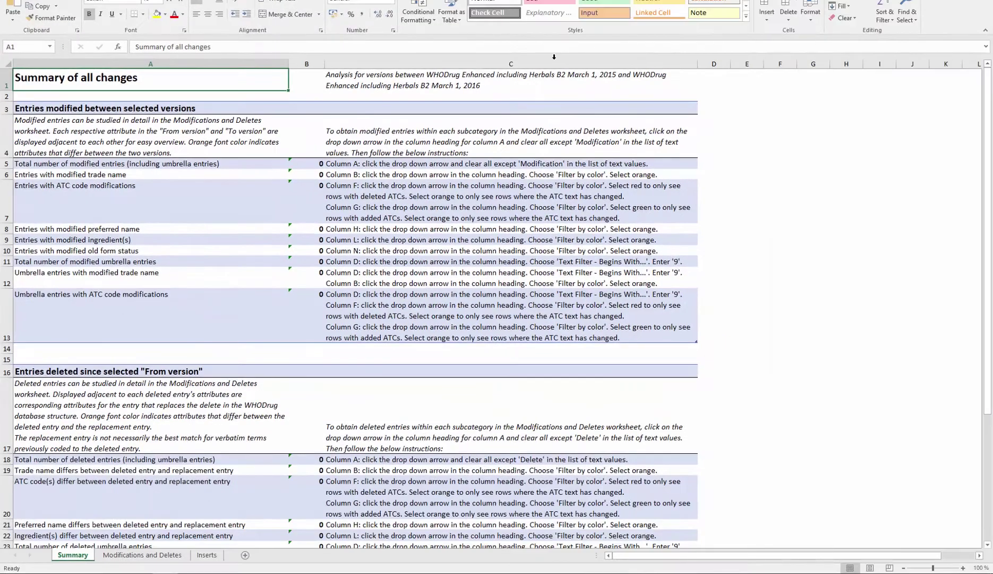
pyautogui.click(168, 77)
pyautogui.scroll(-4, 212, 112)
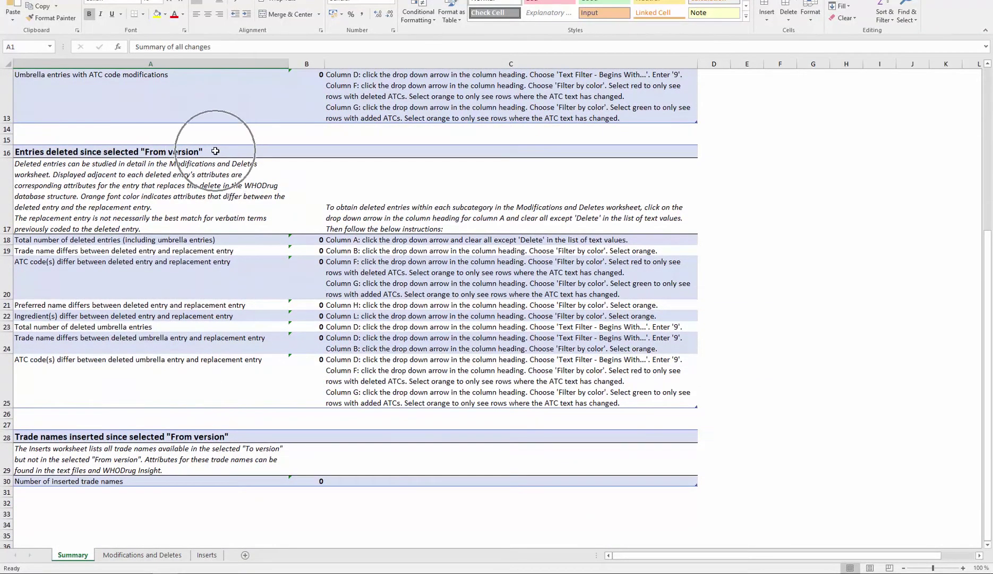
pyautogui.scroll(-1, 215, 151)
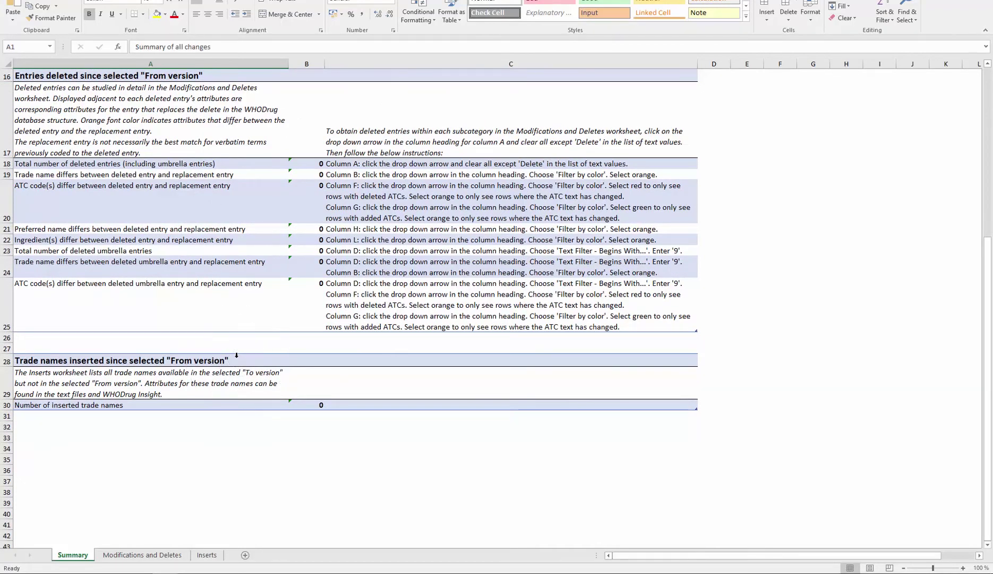
pyautogui.scroll(5, 236, 354)
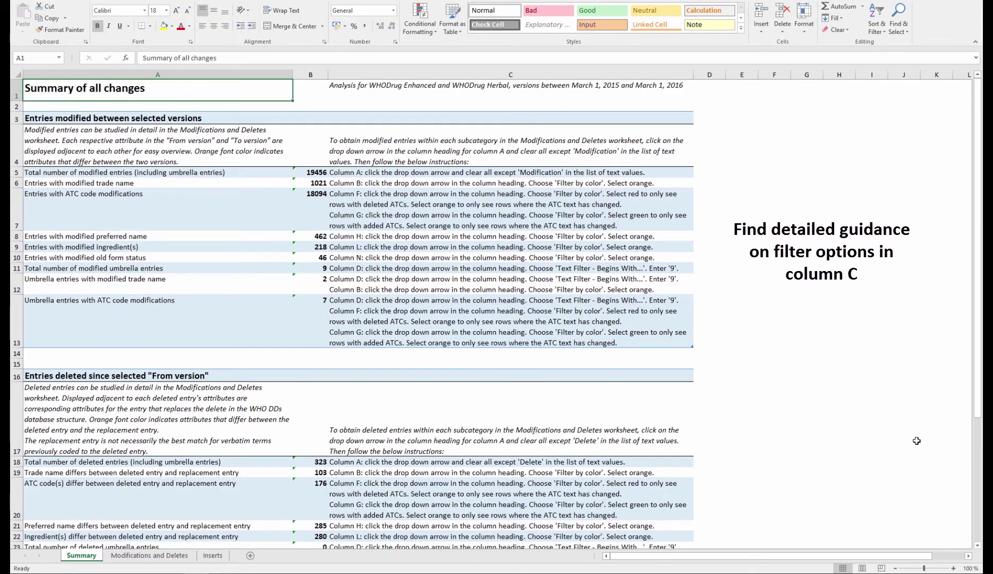
# Step: Review the Modifications and Deletes sheet, then scroll through the Inserts sheet's inserted trade names
pyautogui.click(177, 555)
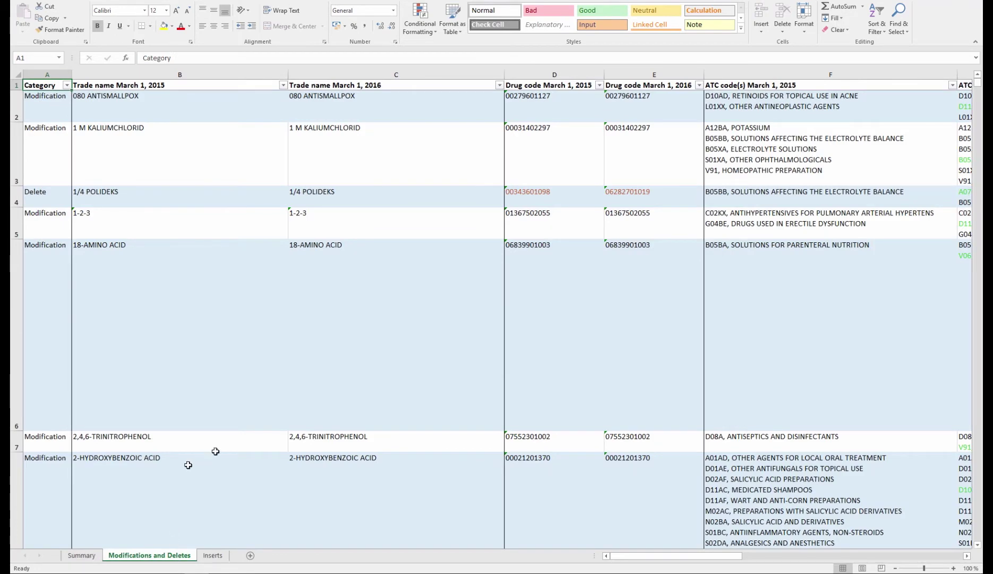
pyautogui.moveTo(632, 554); pyautogui.dragTo(852, 568)
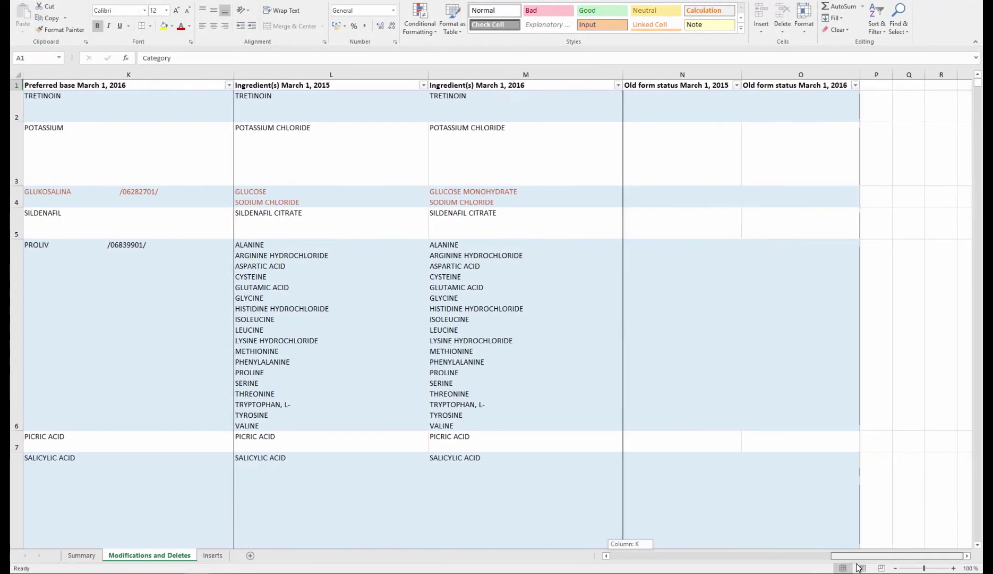
pyautogui.click(218, 555)
pyautogui.click(218, 556)
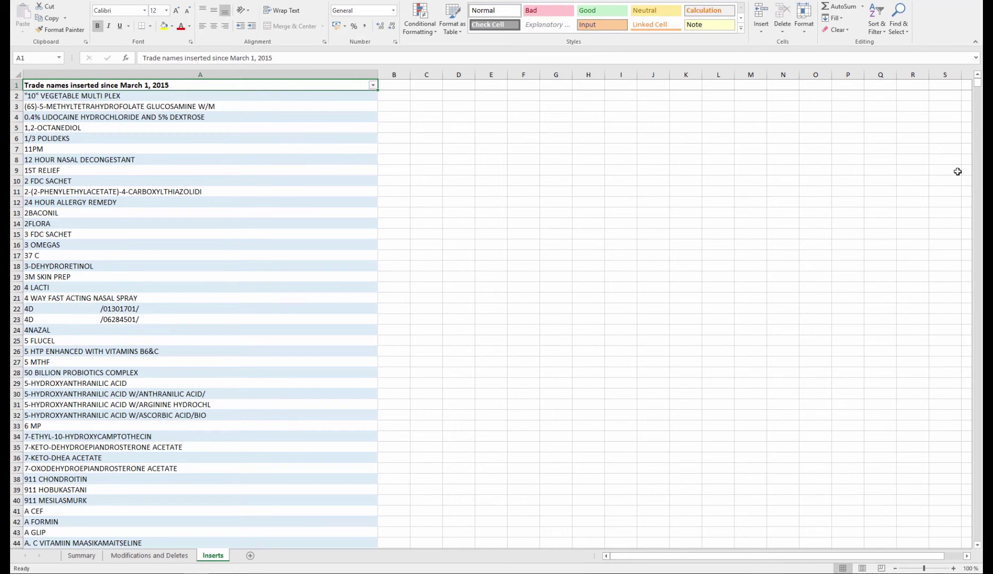
pyautogui.scroll(-2, 958, 171)
pyautogui.scroll(-6, 958, 171)
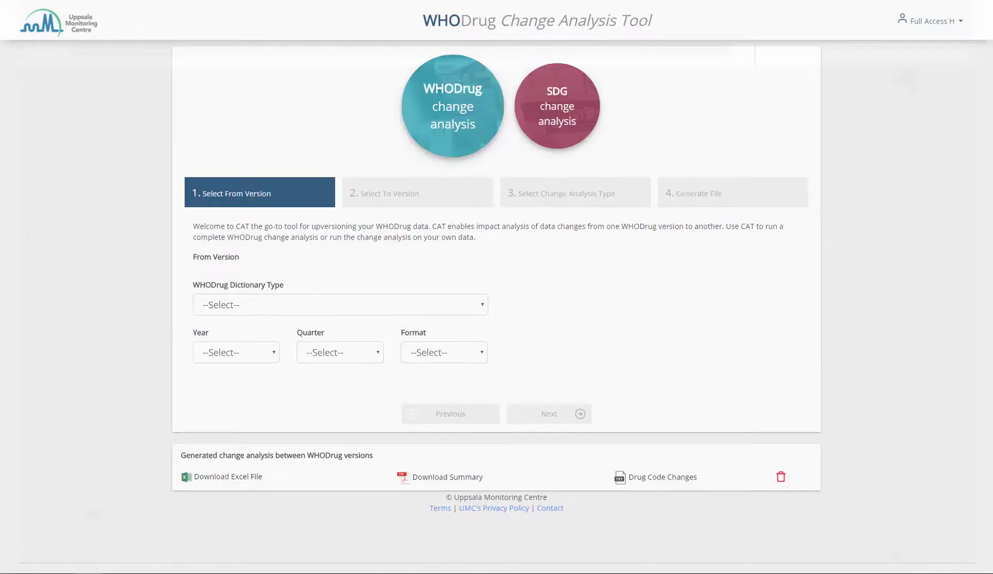
# Step: Download the AllChangesSummary PDF and open it to read the change counts
pyautogui.click(384, 476)
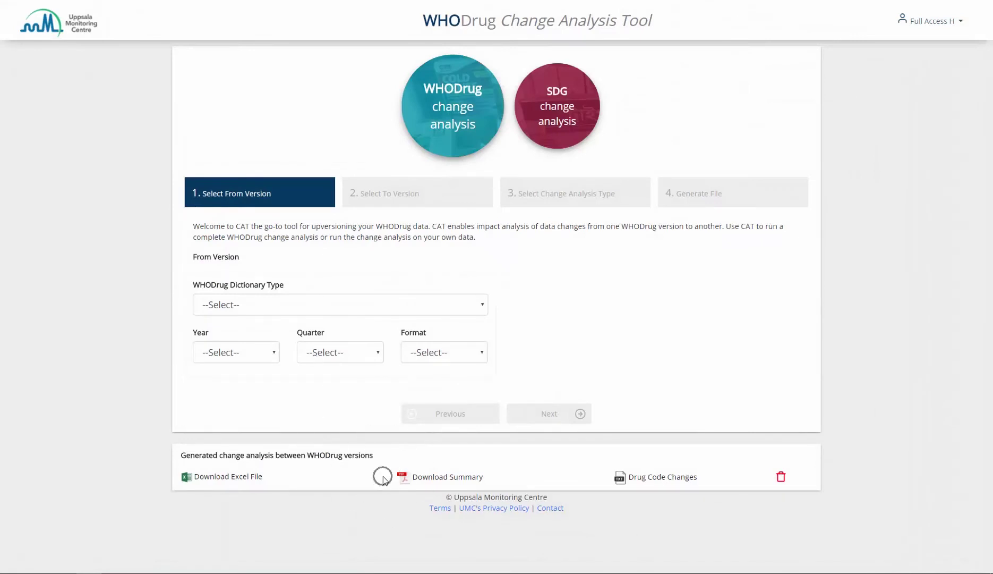
pyautogui.click(435, 476)
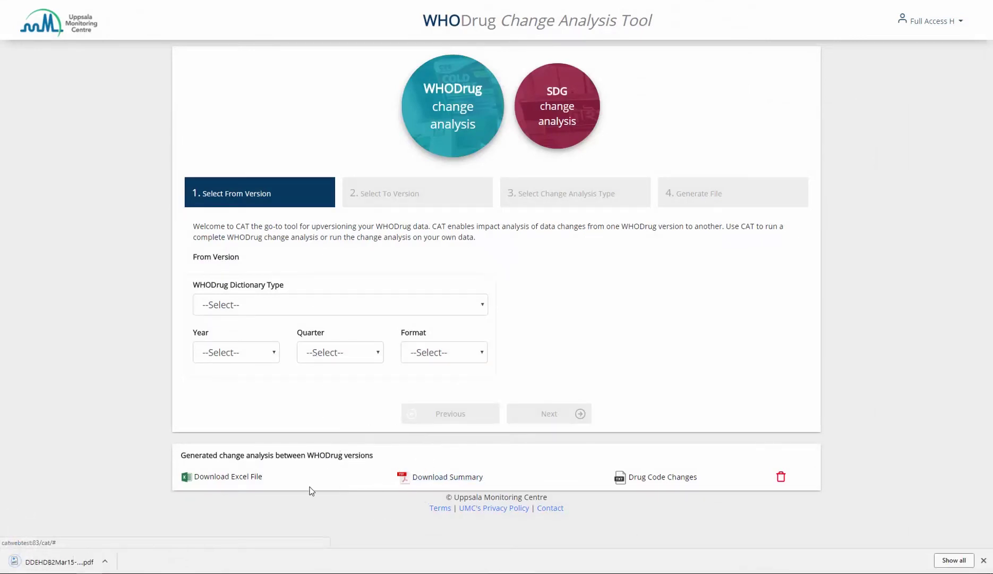
pyautogui.click(60, 563)
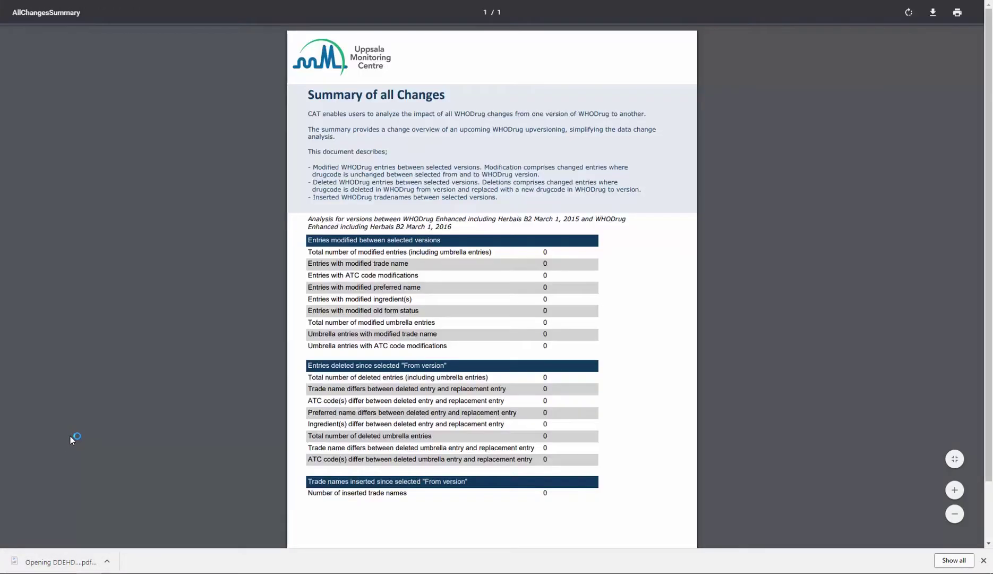
pyautogui.click(317, 117)
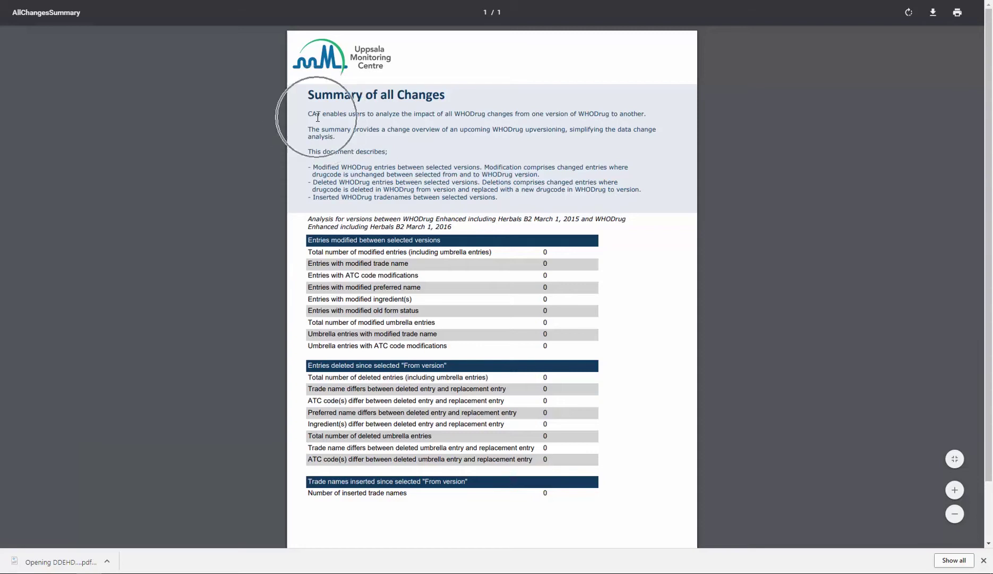
pyautogui.click(318, 117)
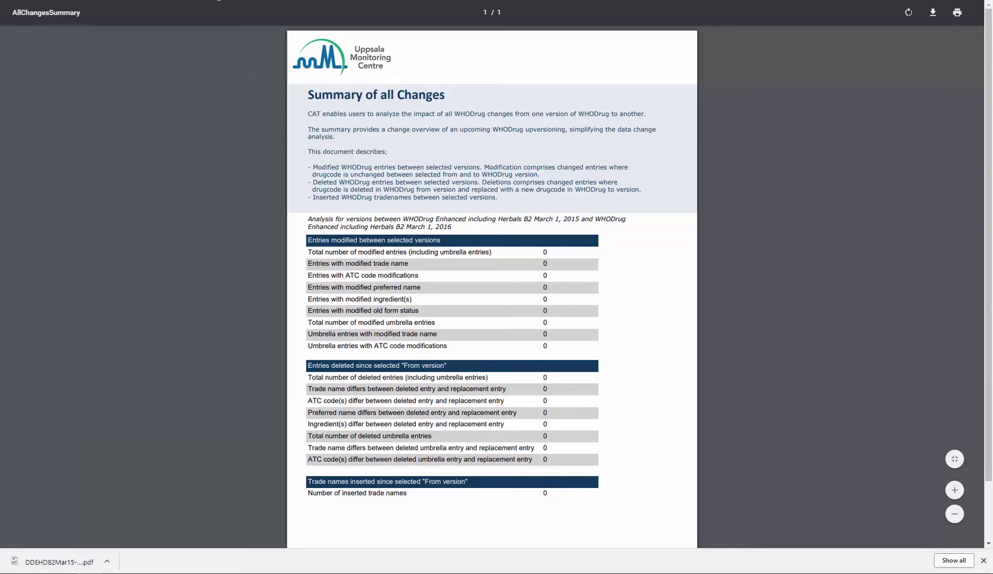
# Step: Close the summary PDF and delete the generated version change analysis via its trash icon
pyautogui.hotkey('ctrl', 'w')
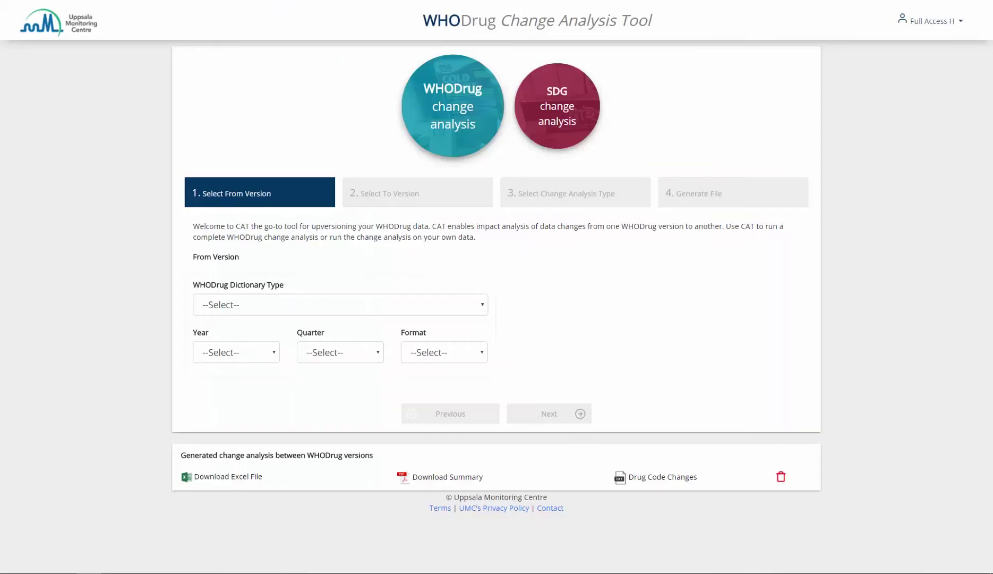
pyautogui.click(601, 479)
pyautogui.click(601, 479)
pyautogui.click(775, 478)
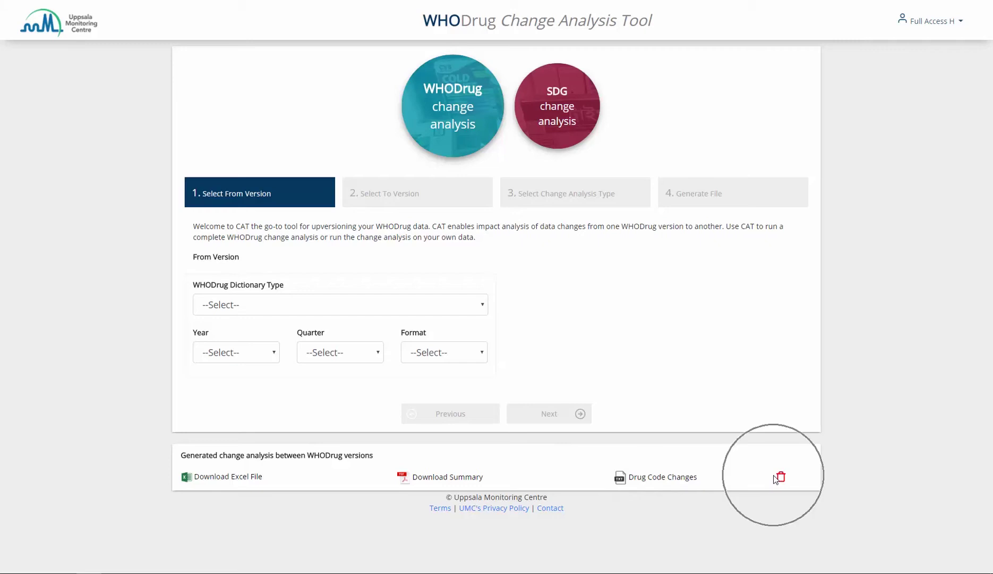
pyautogui.click(775, 478)
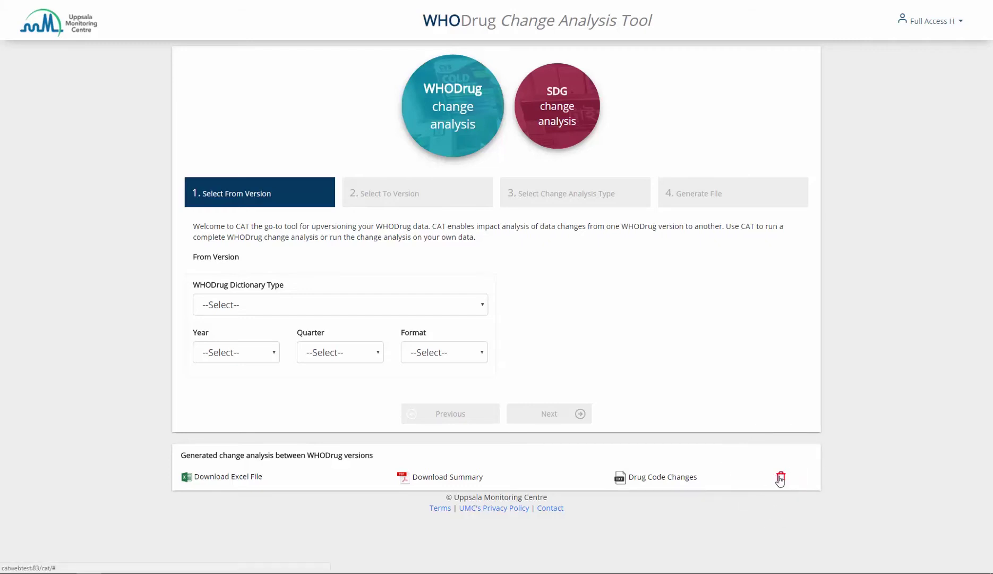
pyautogui.click(779, 478)
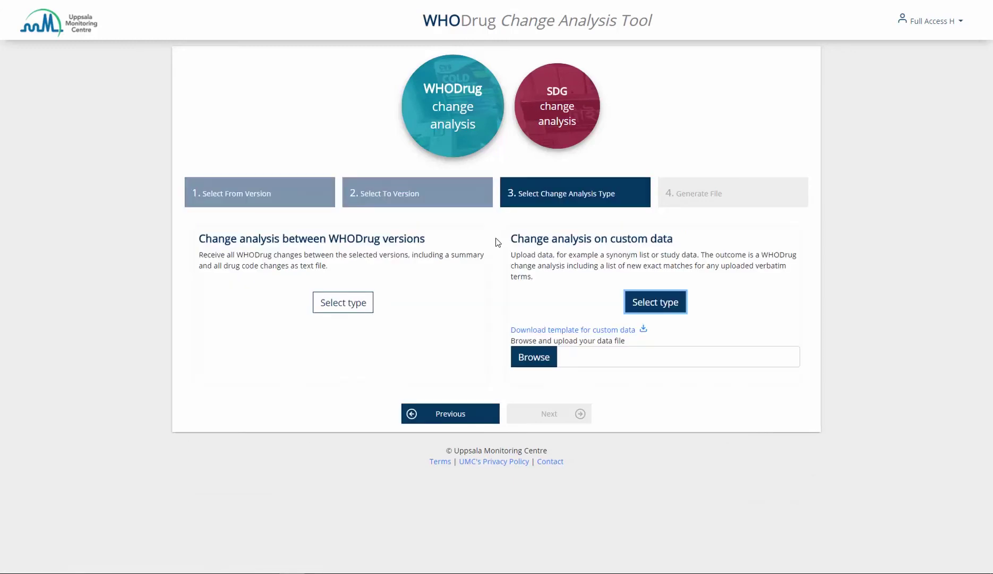
# Step: Choose change analysis on custom data and download the custom data template
pyautogui.click(496, 239)
pyautogui.click(496, 239)
pyautogui.click(646, 309)
pyautogui.click(647, 307)
pyautogui.click(557, 333)
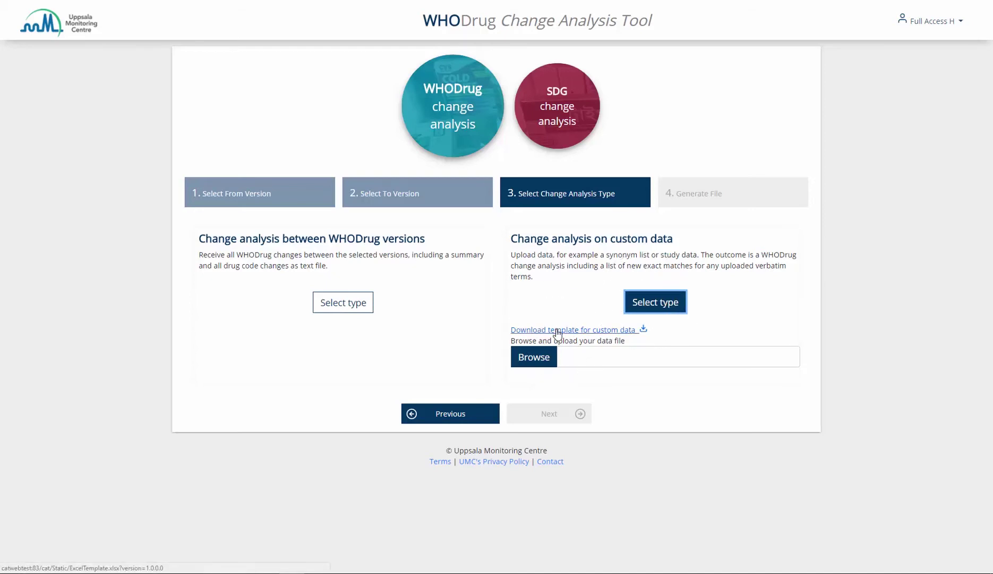
pyautogui.click(556, 333)
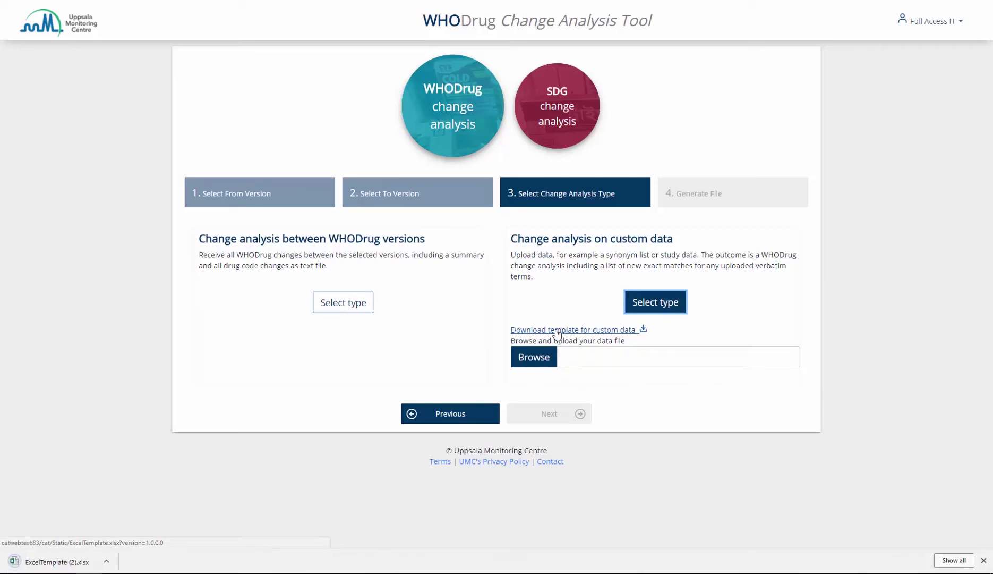
# Step: Open ExcelTemplate (2).xlsx, review its columns and instructions, then close it
pyautogui.click(44, 561)
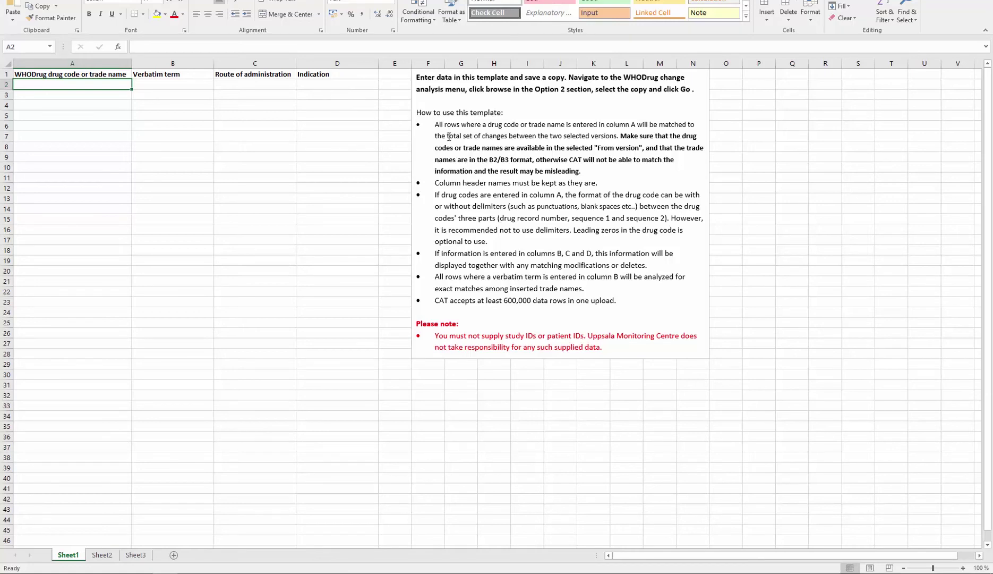
pyautogui.click(928, 1)
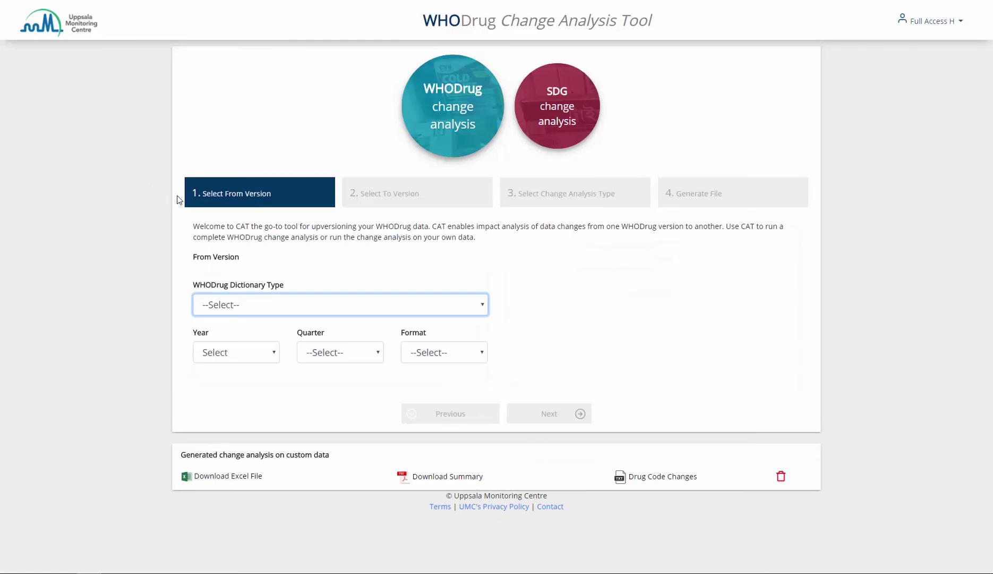
# Step: Set the From version to WHODrug Enhanced including Herbals, 2015, March 1, B2
pyautogui.click(177, 199)
pyautogui.click(177, 199)
pyautogui.click(231, 308)
pyautogui.click(233, 355)
pyautogui.click(233, 352)
pyautogui.click(232, 282)
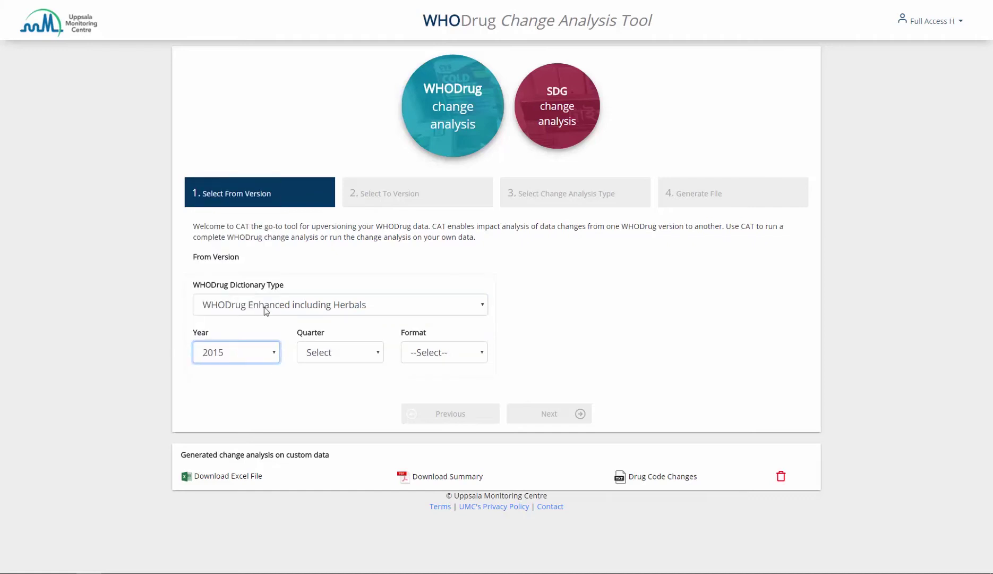
pyautogui.click(329, 352)
pyautogui.click(330, 387)
pyautogui.click(425, 353)
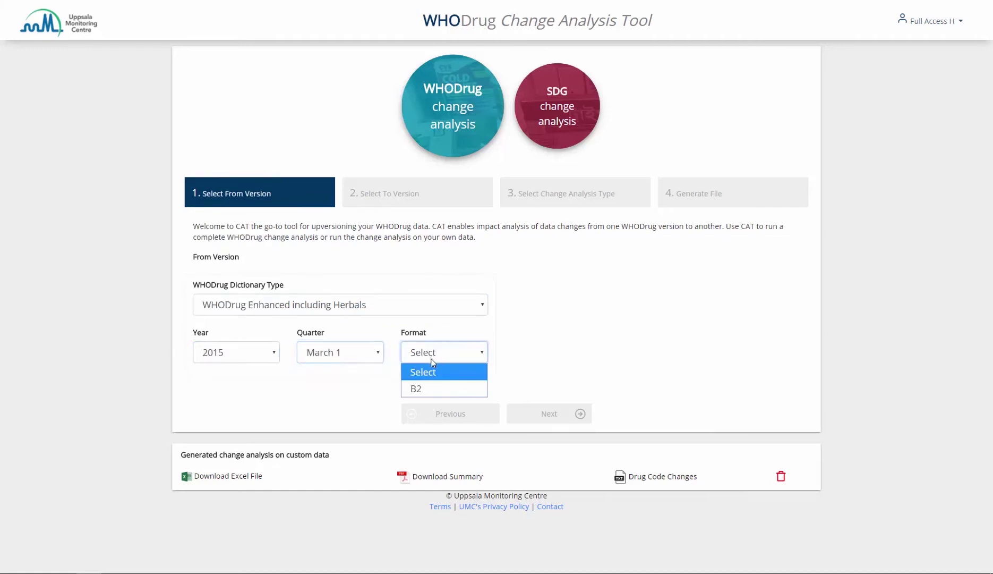
pyautogui.click(436, 388)
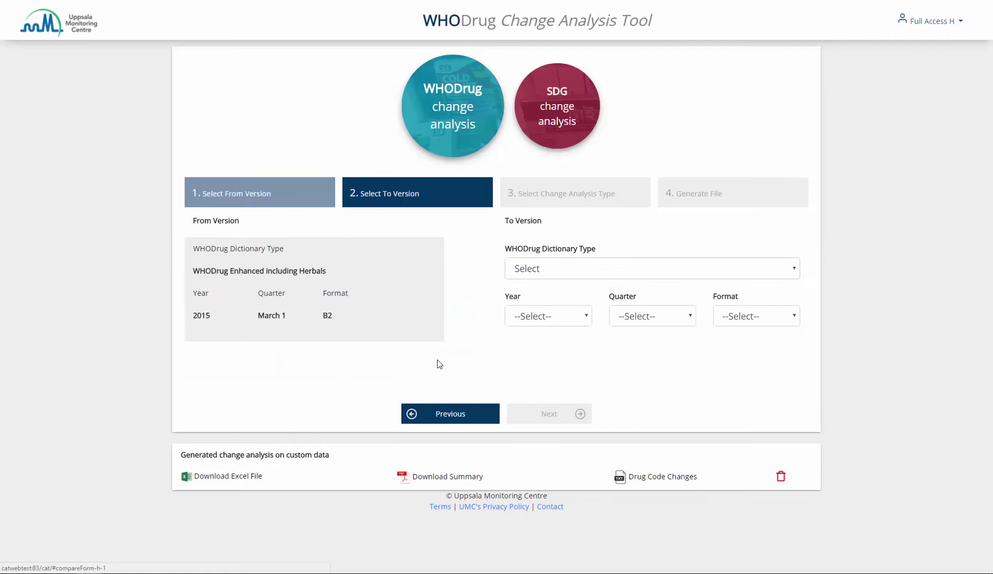
# Step: Set the To version to Enhanced including Herbals, 2016, March 1, B2 and pick custom-data analysis
pyautogui.click(526, 268)
pyautogui.click(531, 304)
pyautogui.click(530, 317)
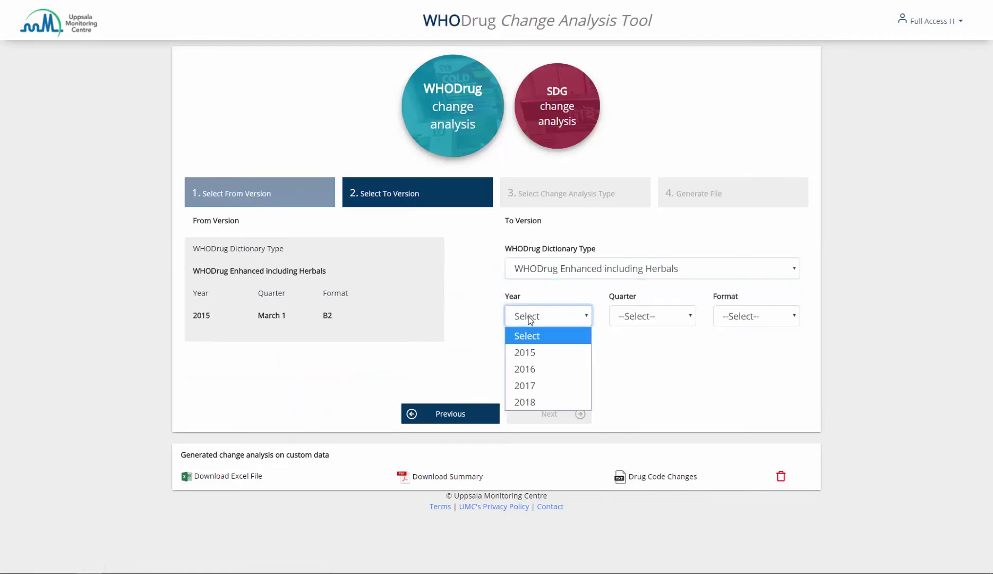
pyautogui.click(530, 368)
pyautogui.click(638, 317)
pyautogui.click(640, 352)
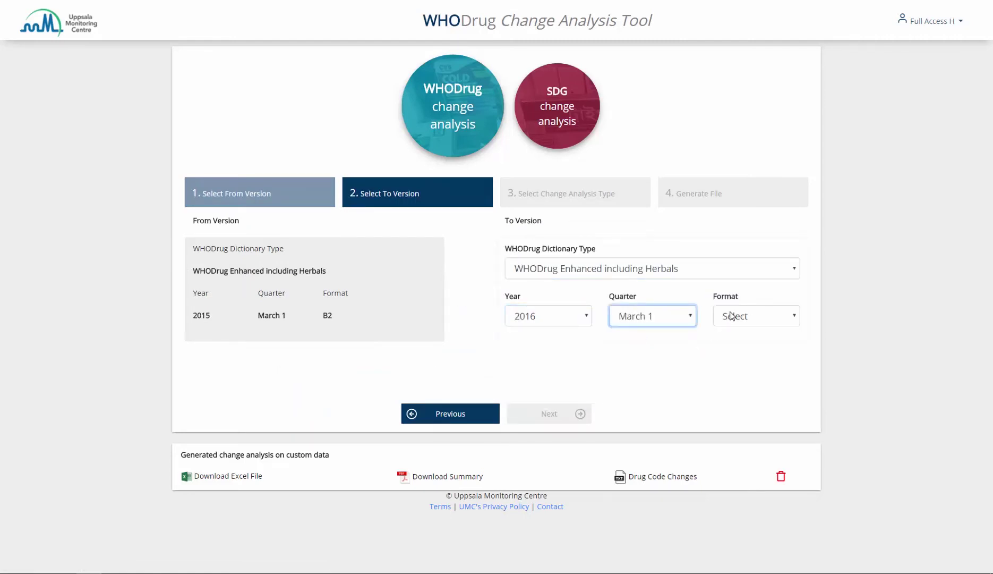
pyautogui.click(732, 315)
pyautogui.click(732, 350)
pyautogui.click(562, 415)
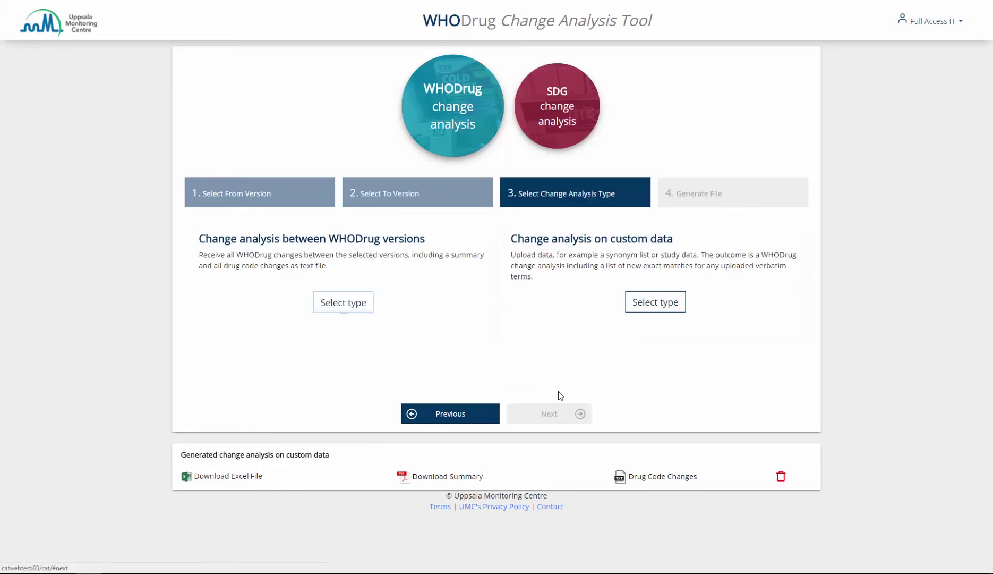
pyautogui.click(652, 300)
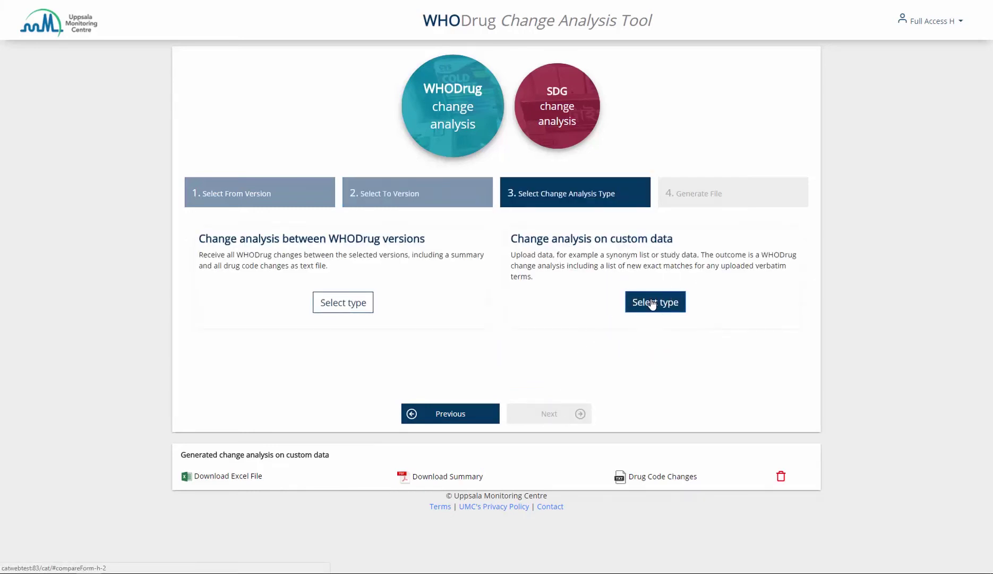
# Step: Upload the CAT option 2 demo data workbook and run the custom-data change analysis
pyautogui.click(534, 357)
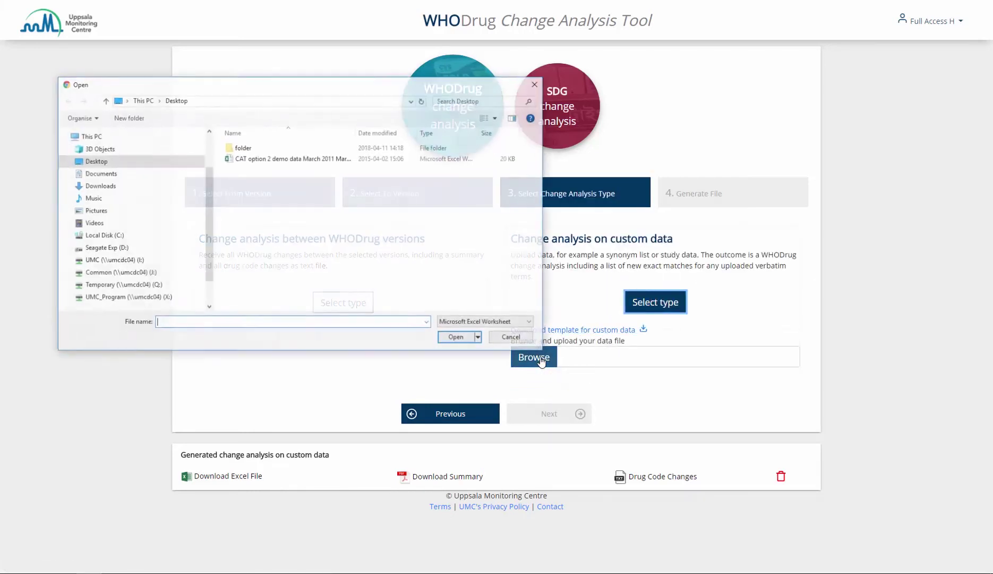
pyautogui.click(316, 162)
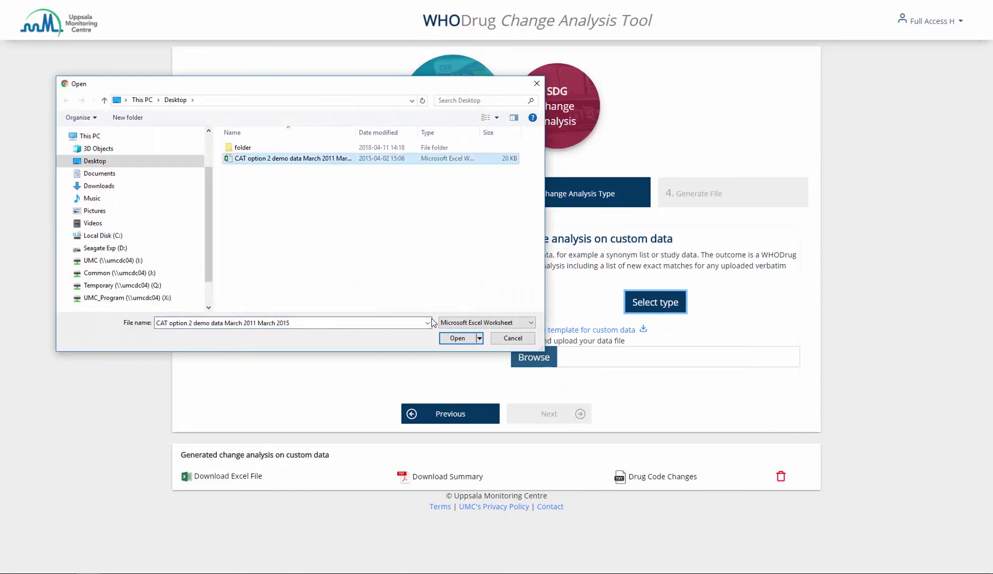
pyautogui.click(448, 339)
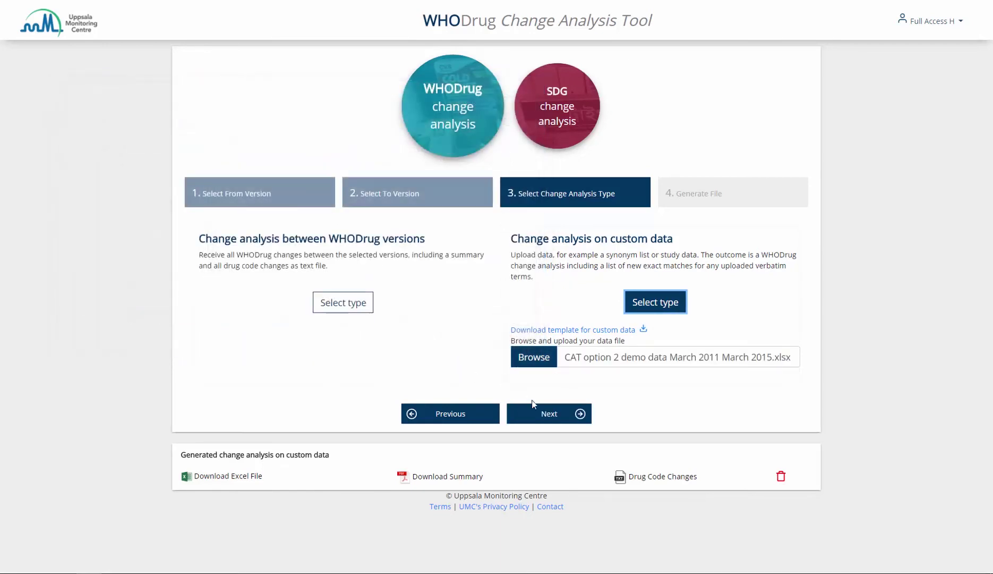
pyautogui.click(550, 413)
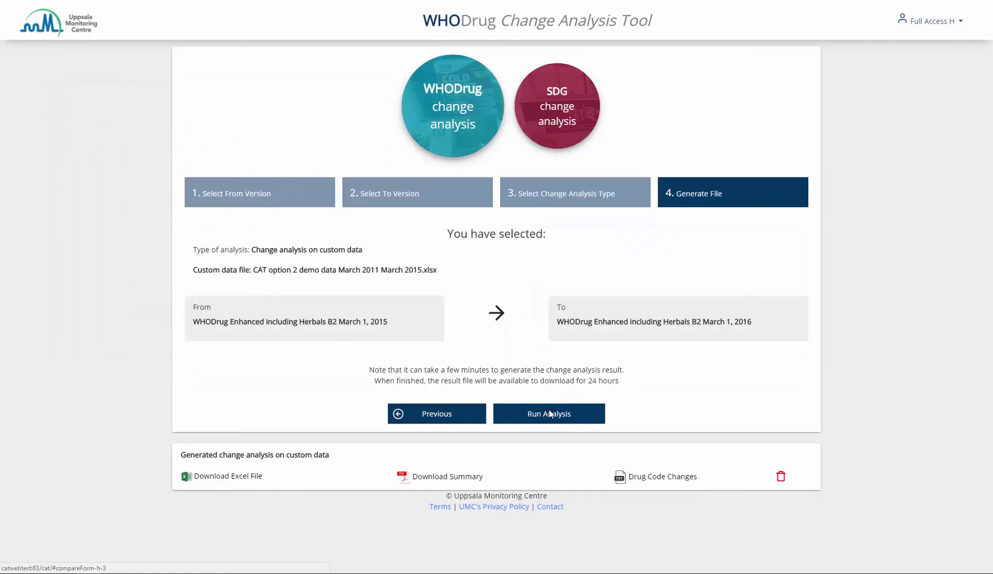
pyautogui.click(549, 413)
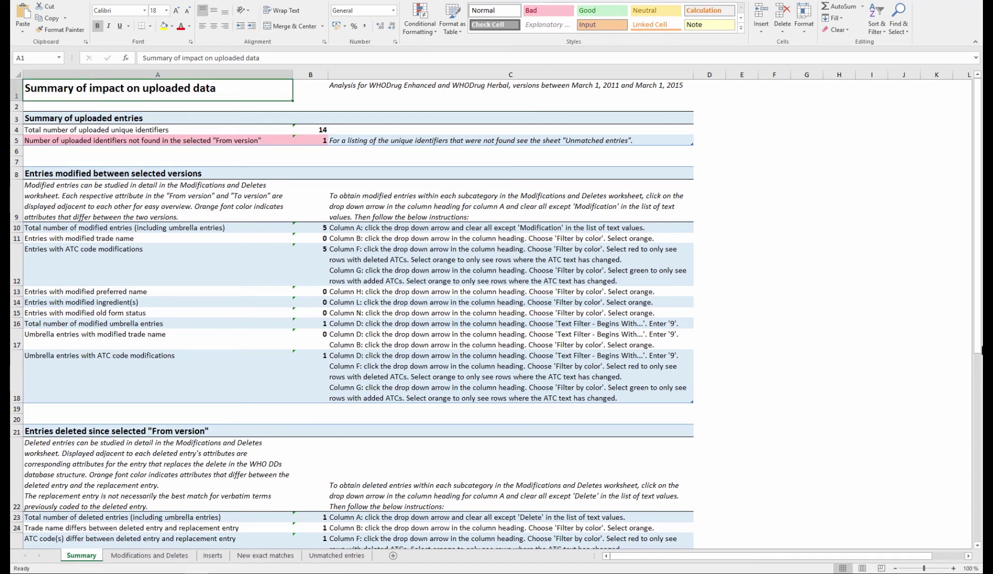
# Step: Review the Summary, Modifications and Deletes, Inserts, New exact matches and Unmatched entries sheets
pyautogui.moveTo(981, 350); pyautogui.dragTo(978, 569)
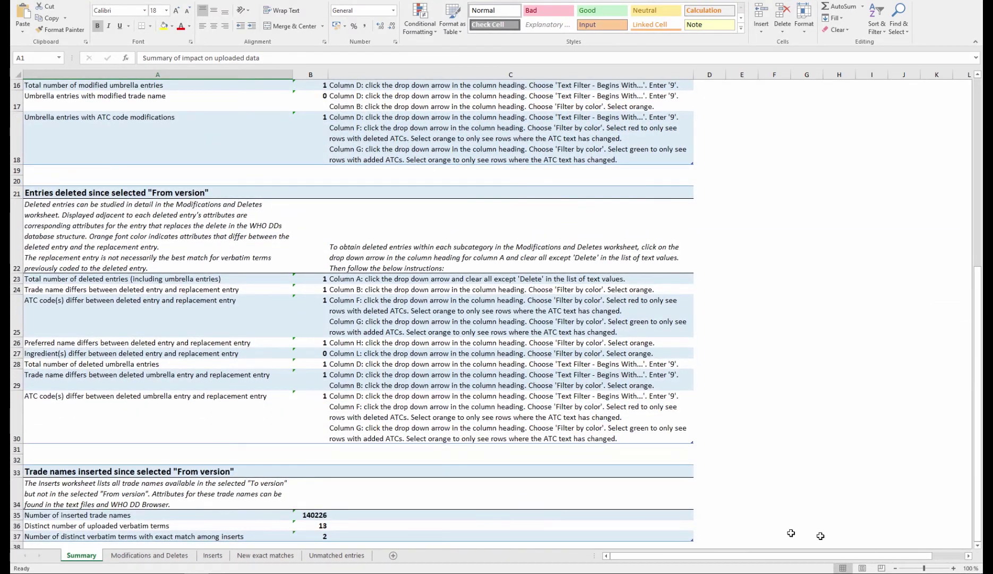
pyautogui.click(136, 556)
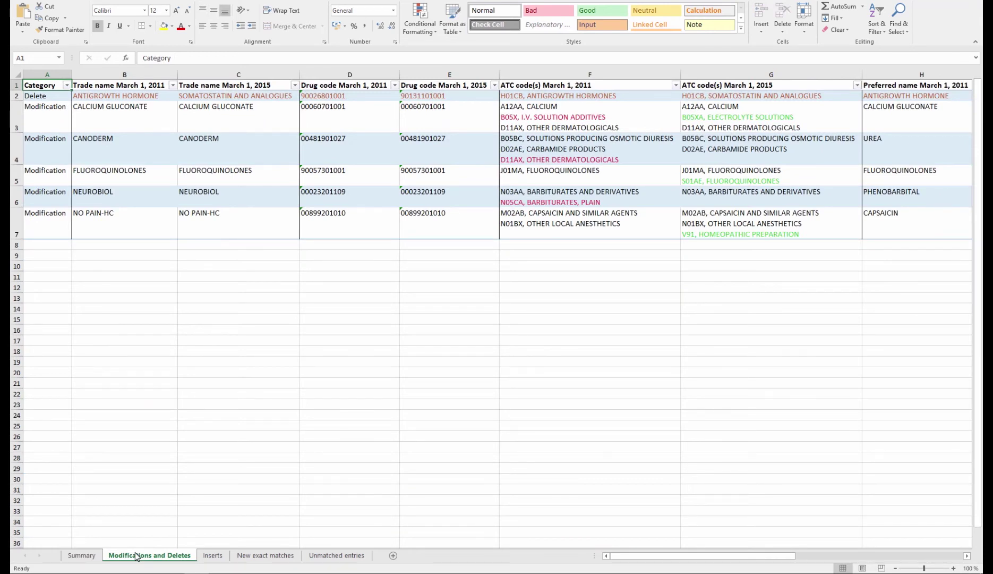
pyautogui.click(213, 555)
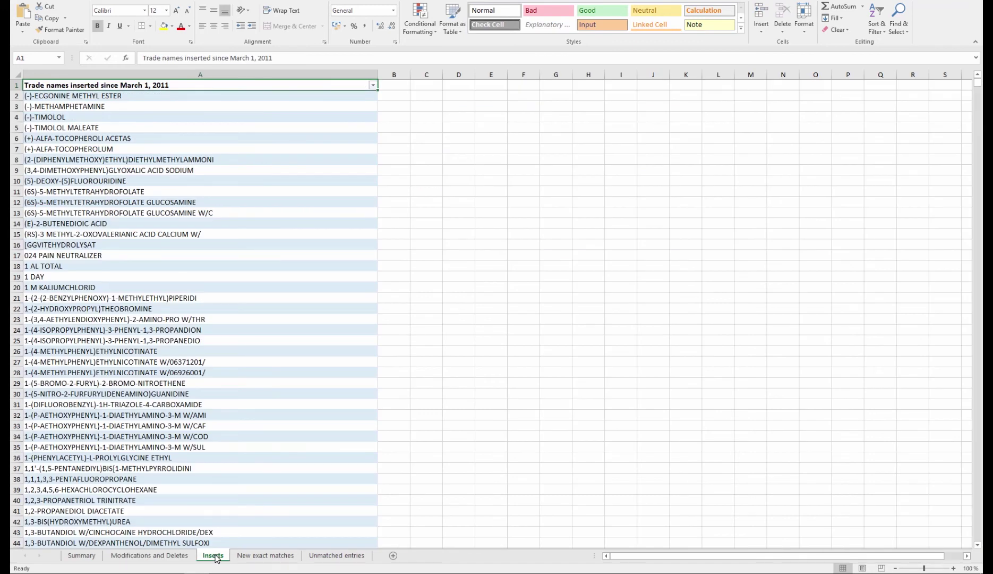
pyautogui.click(248, 556)
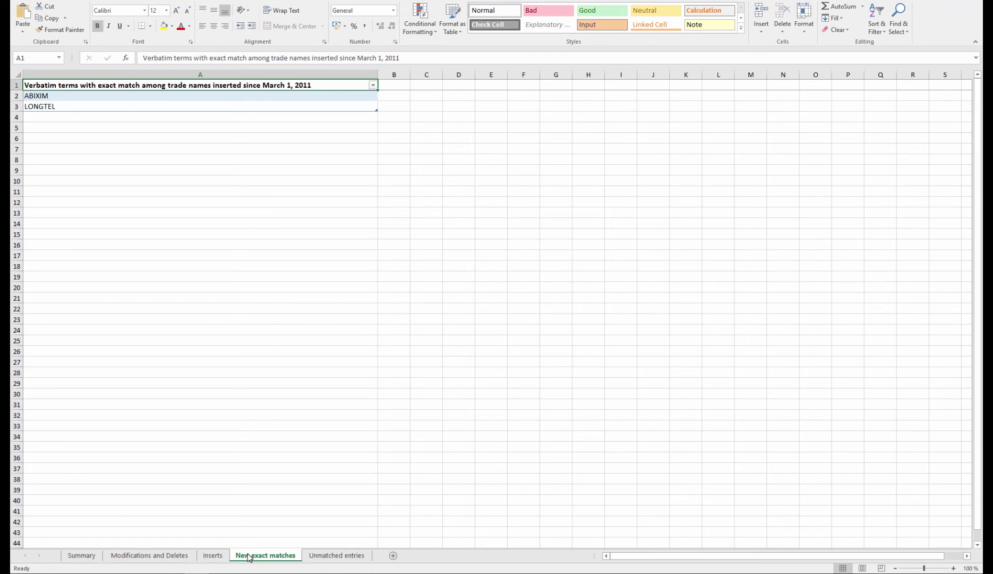
pyautogui.click(320, 556)
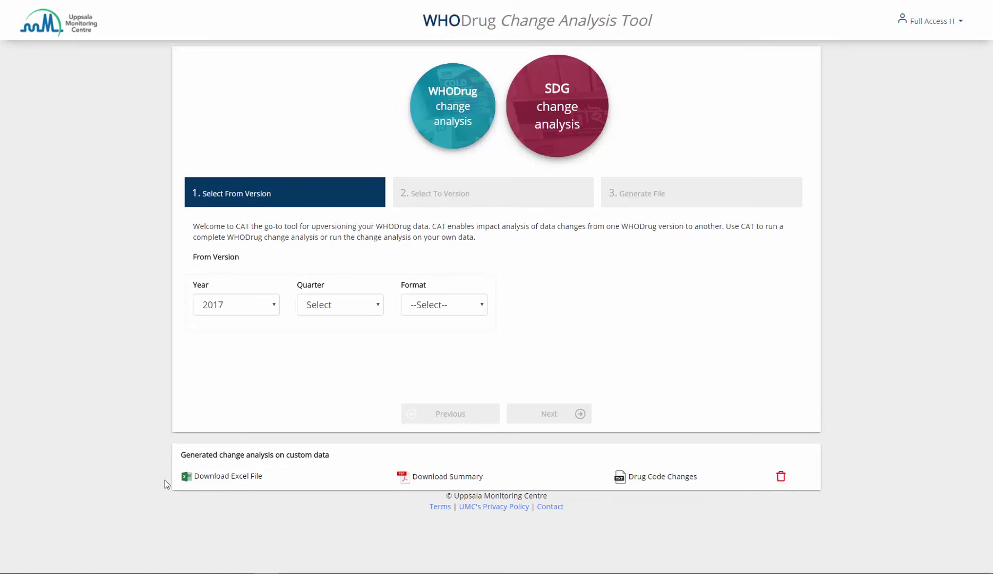
# Step: Return to the change analysis tool and start the SDG change analysis wizard
pyautogui.click(165, 479)
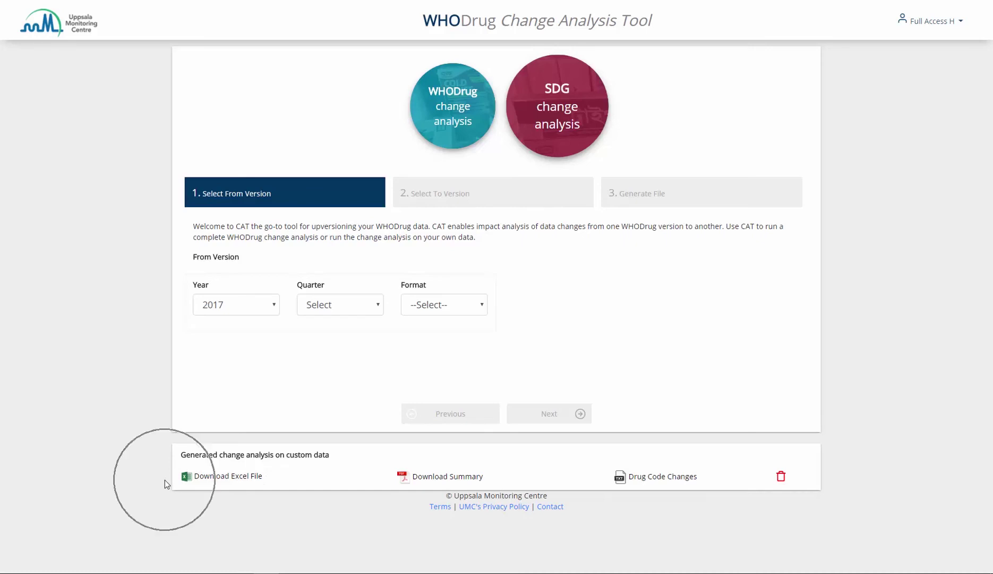
pyautogui.click(390, 485)
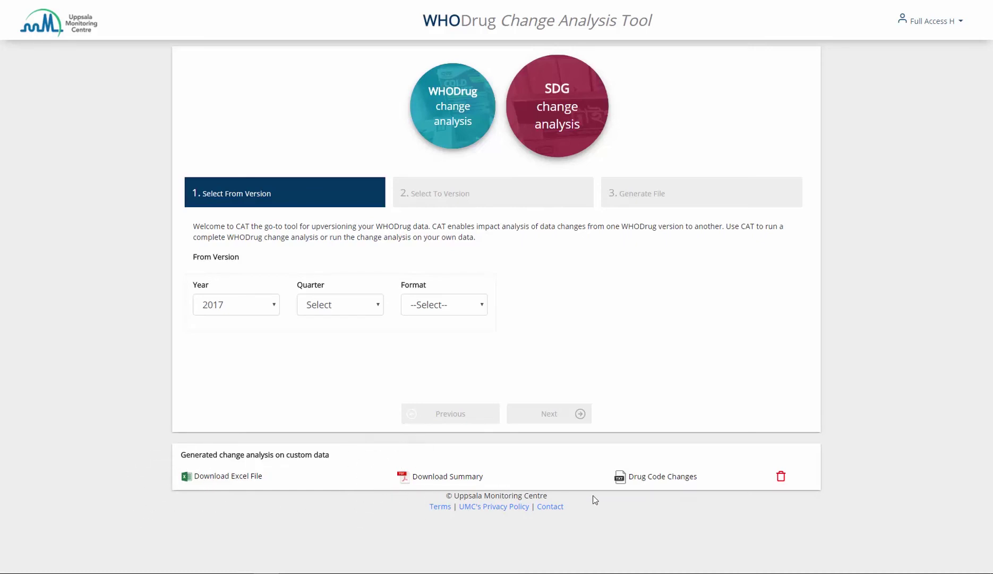
pyautogui.click(608, 491)
pyautogui.click(627, 104)
pyautogui.click(626, 104)
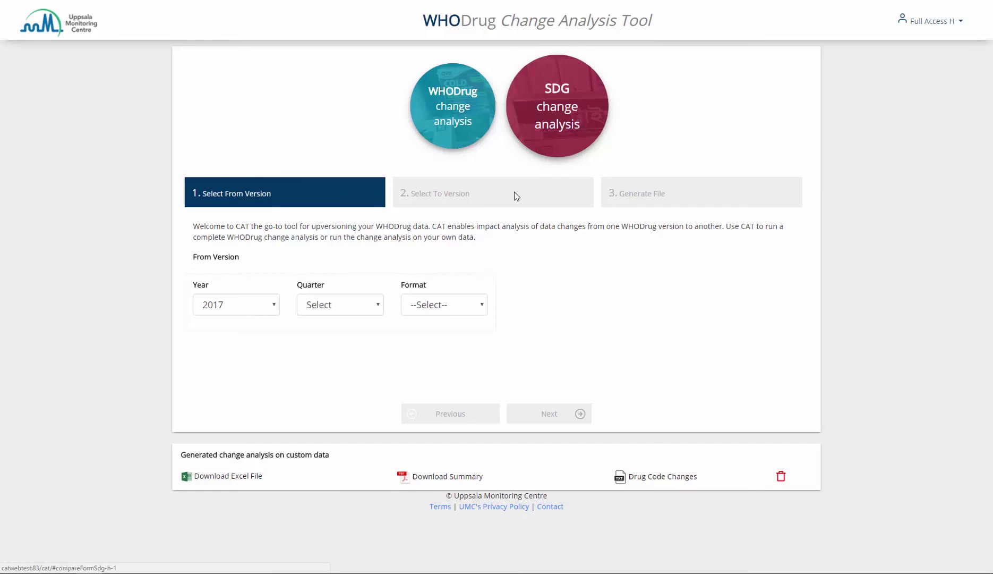
pyautogui.click(421, 246)
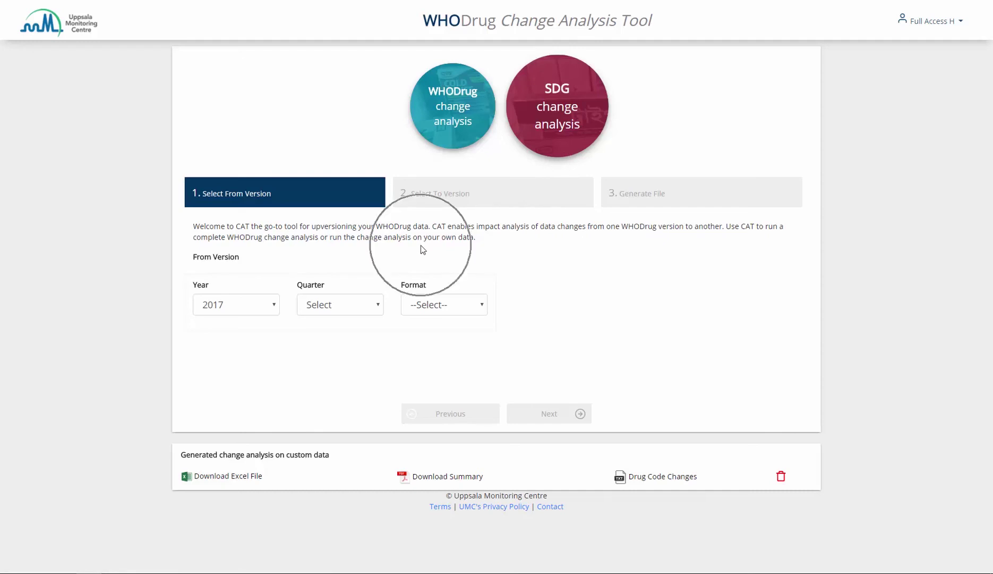
pyautogui.click(421, 246)
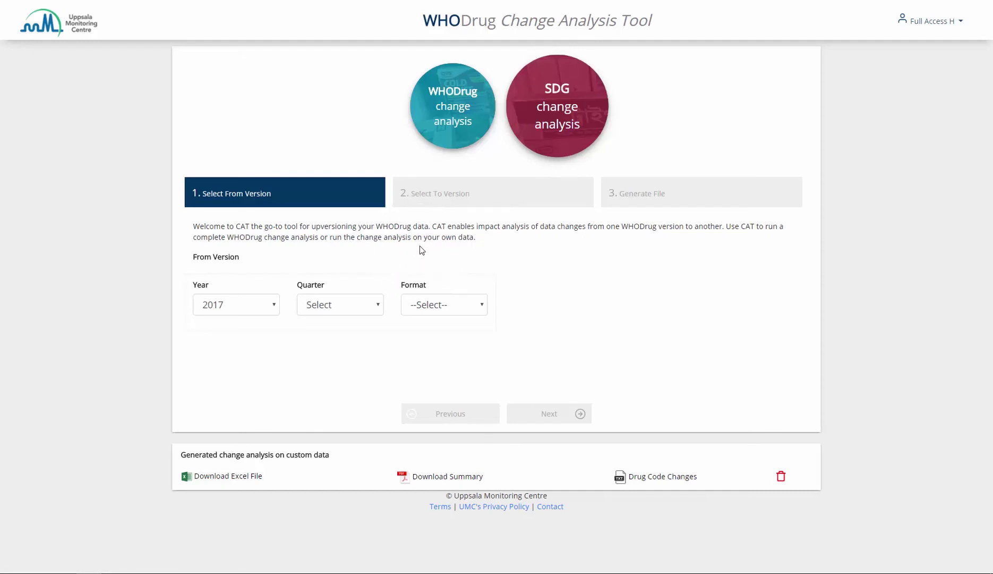
# Step: Set the SDG From Version to 2015, March 1, format B2
pyautogui.click(247, 306)
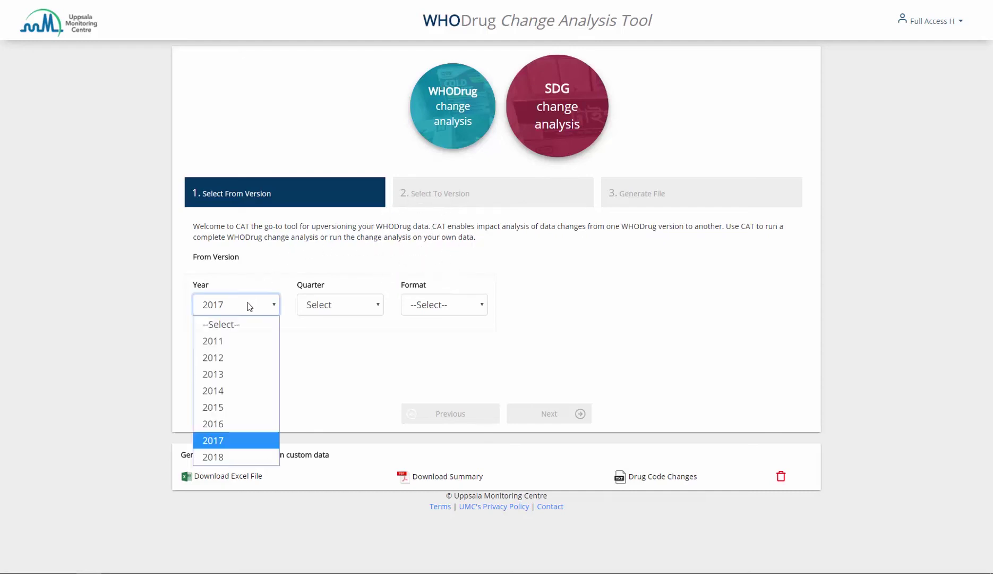
pyautogui.click(237, 407)
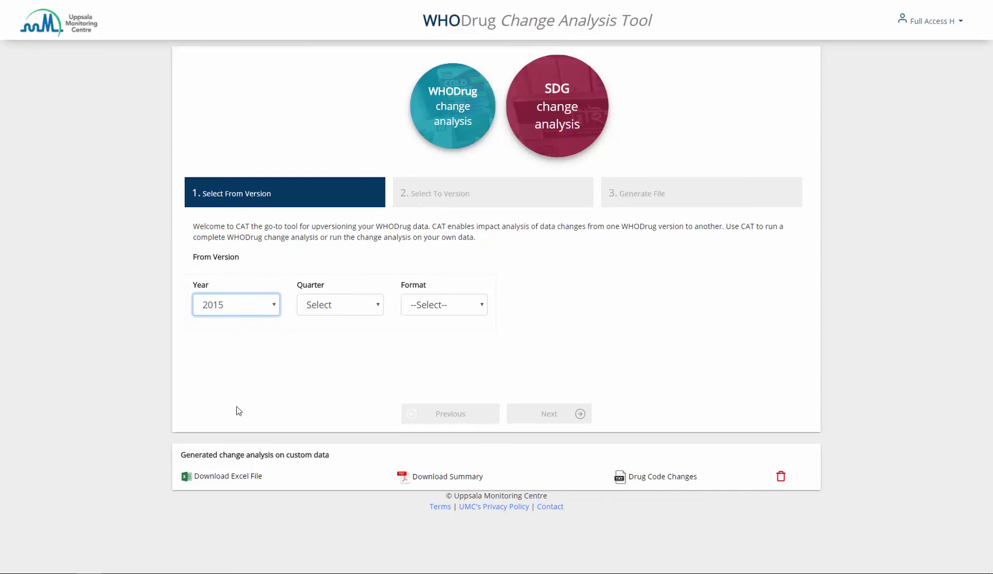
pyautogui.click(359, 306)
pyautogui.click(346, 336)
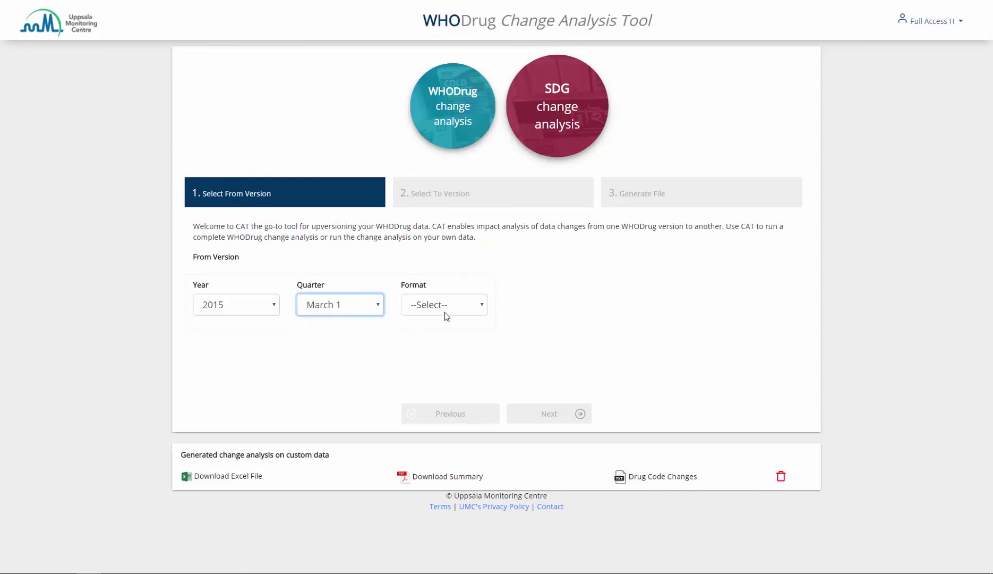
pyautogui.click(444, 314)
pyautogui.click(443, 340)
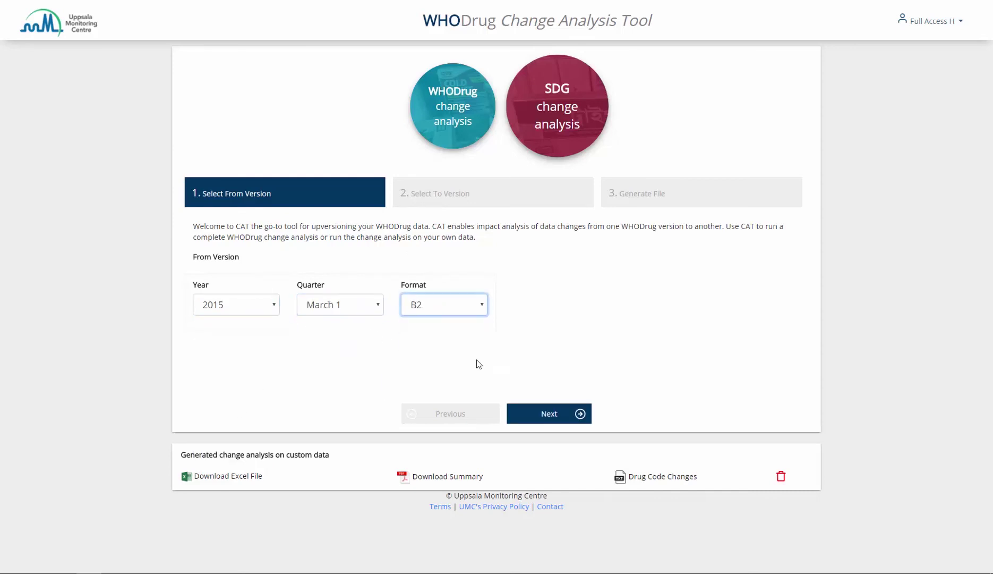
pyautogui.click(547, 413)
# Step: Set the SDG To Version to 2016, March 1, format B2
pyautogui.click(555, 275)
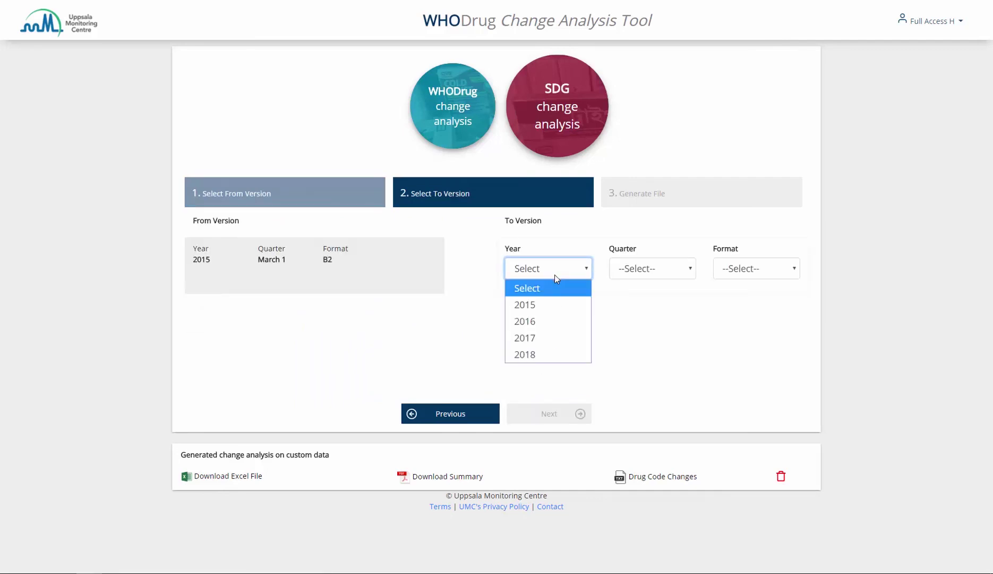
pyautogui.click(545, 320)
pyautogui.click(622, 268)
pyautogui.click(621, 307)
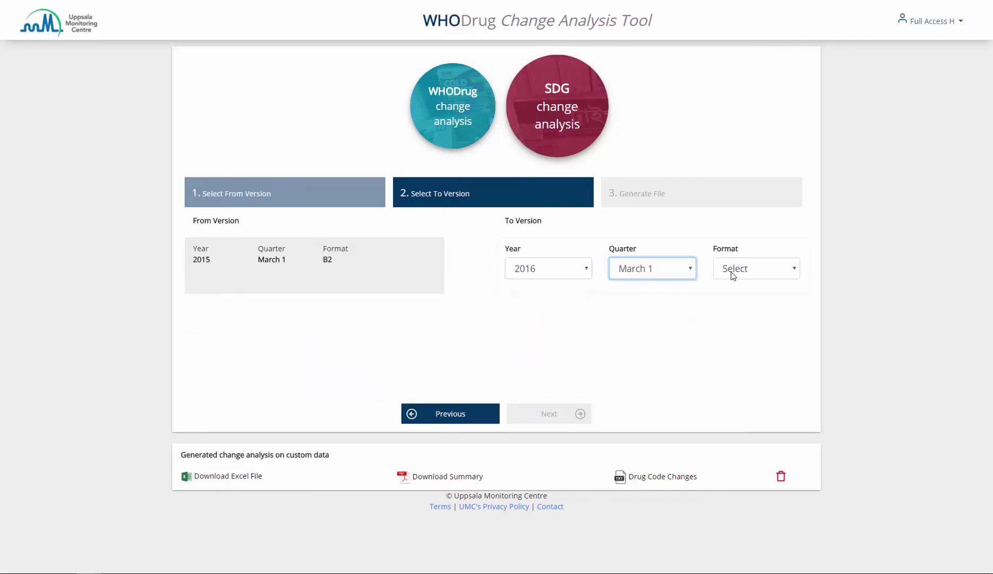
pyautogui.click(731, 269)
pyautogui.click(729, 304)
pyautogui.click(569, 415)
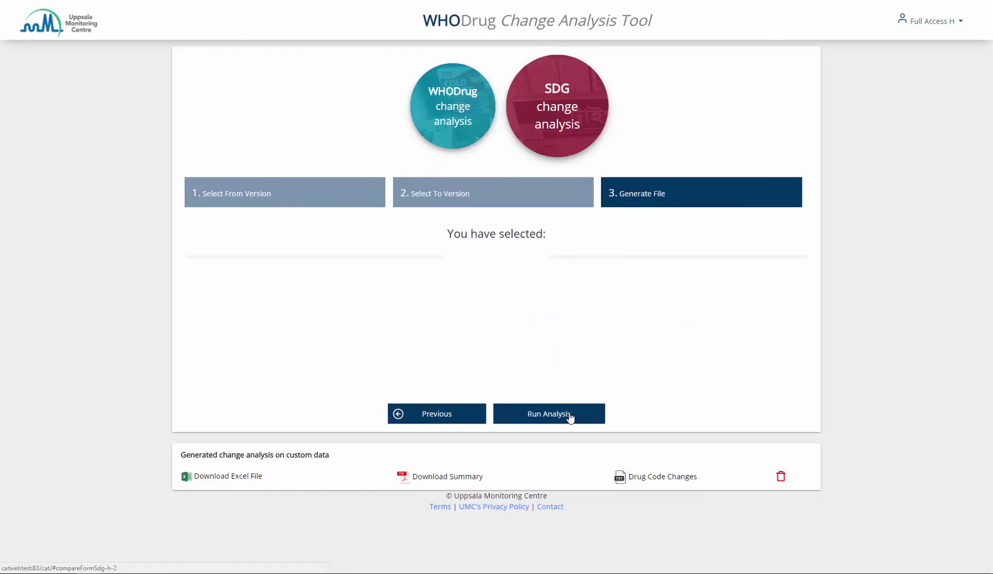
# Step: Run the SDG change analysis and open its downloaded Excel workbook
pyautogui.click(570, 416)
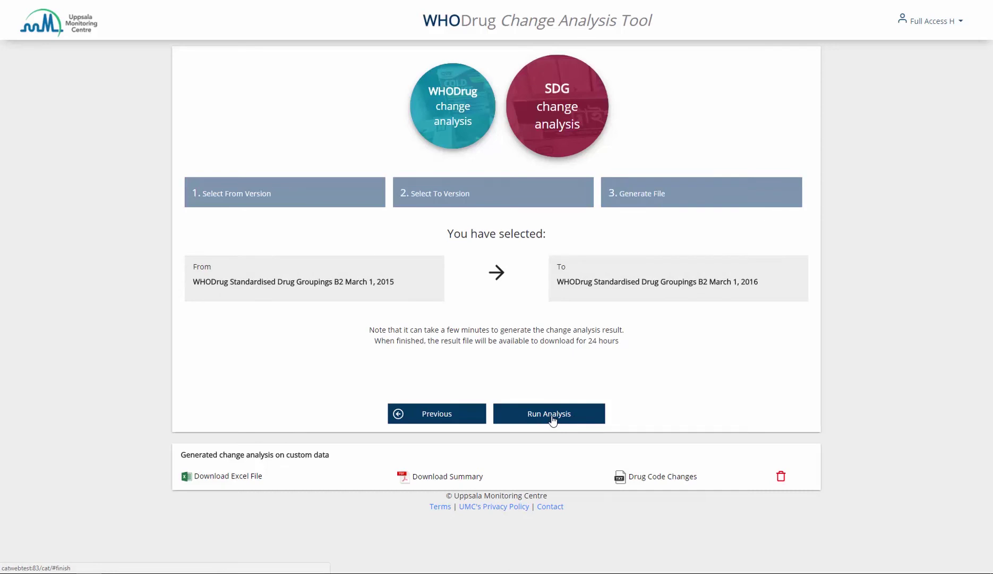
pyautogui.click(552, 419)
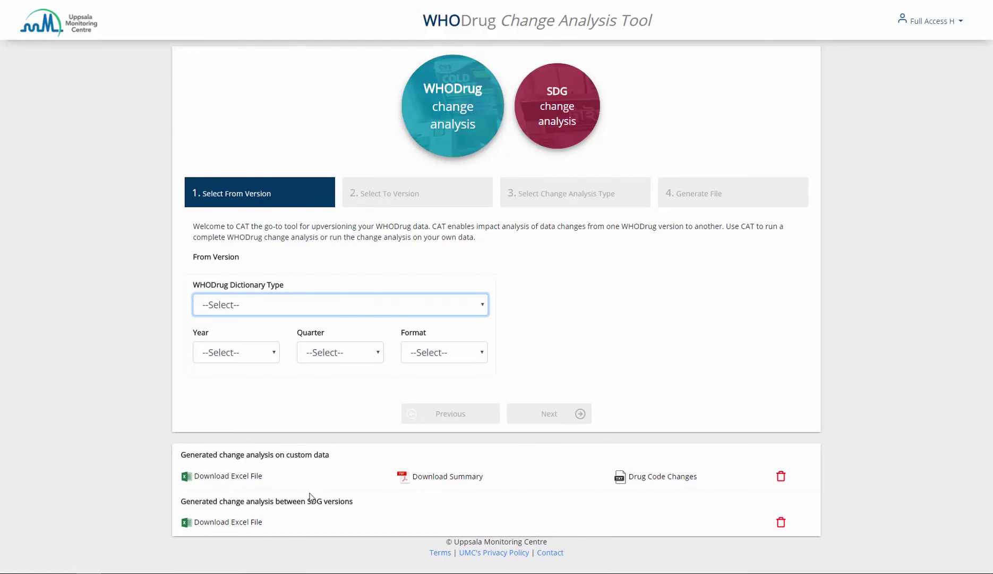
pyautogui.click(311, 510)
pyautogui.click(309, 509)
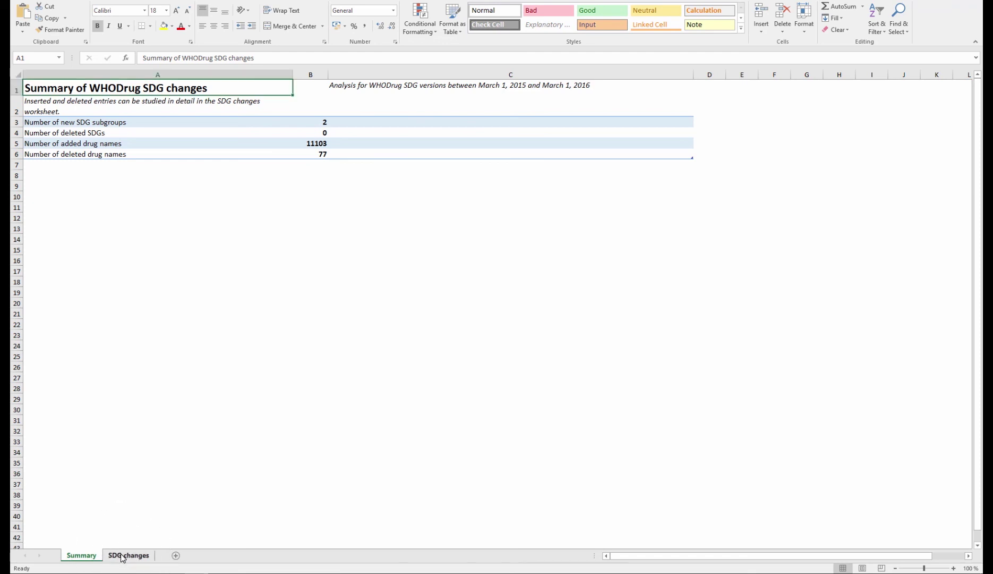
# Step: Expand Antiangiogenic agents on the SDG changes sheet to show its deleted and inserted drug names
pyautogui.click(122, 555)
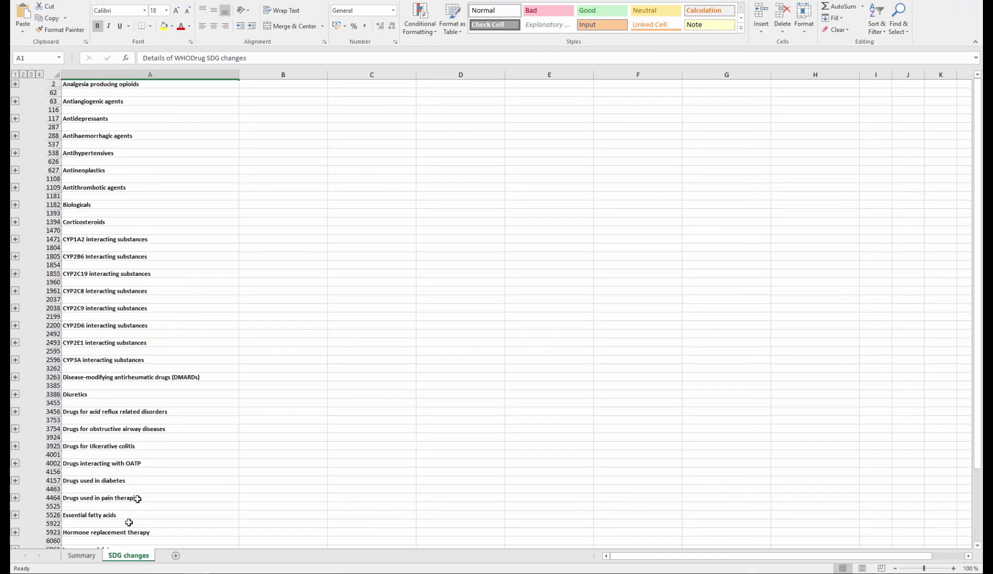
pyautogui.click(15, 101)
pyautogui.click(23, 110)
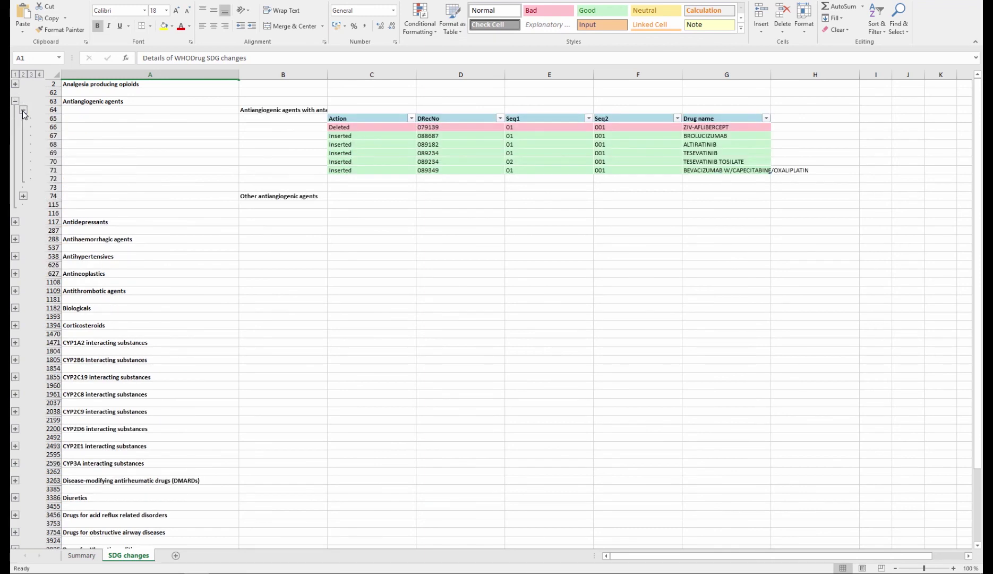